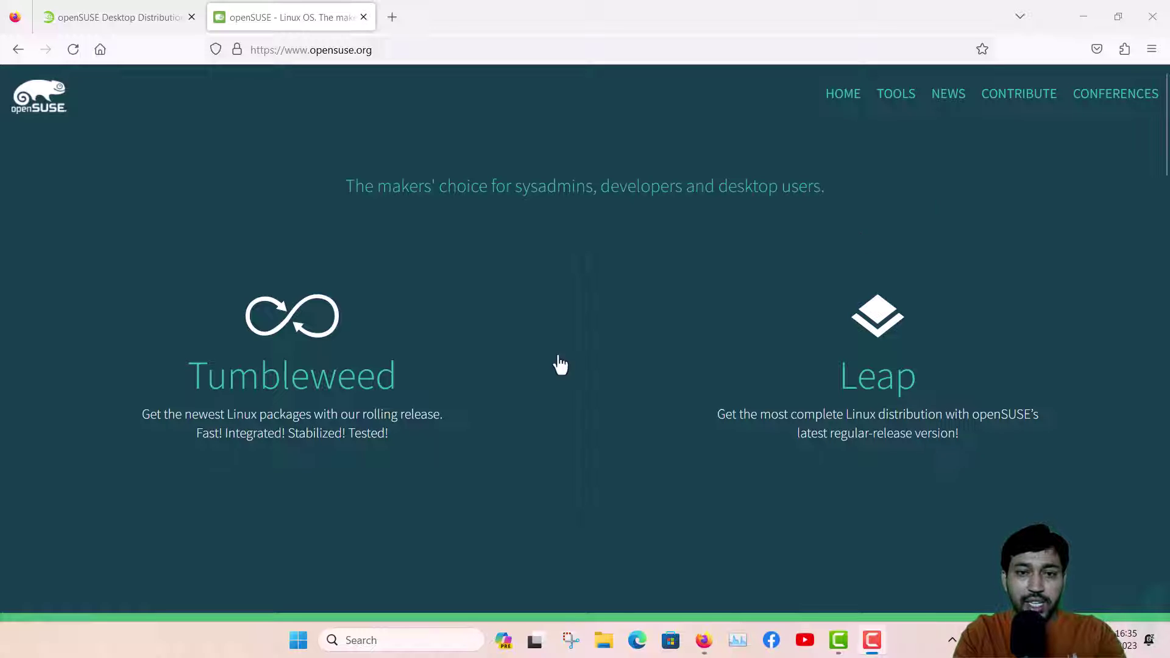
# Show the get.opensuse.org/desktop page comparing the Tumbleweed and Leap distributions.
pyautogui.moveTo(805, 362)
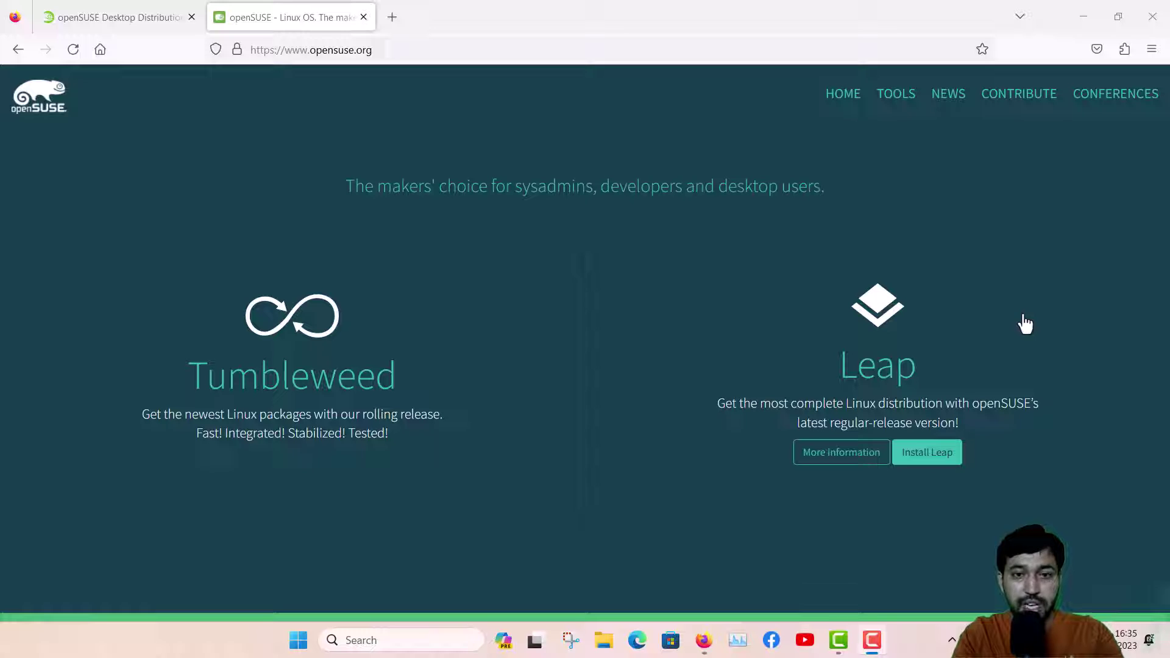
pyautogui.moveTo(554, 342)
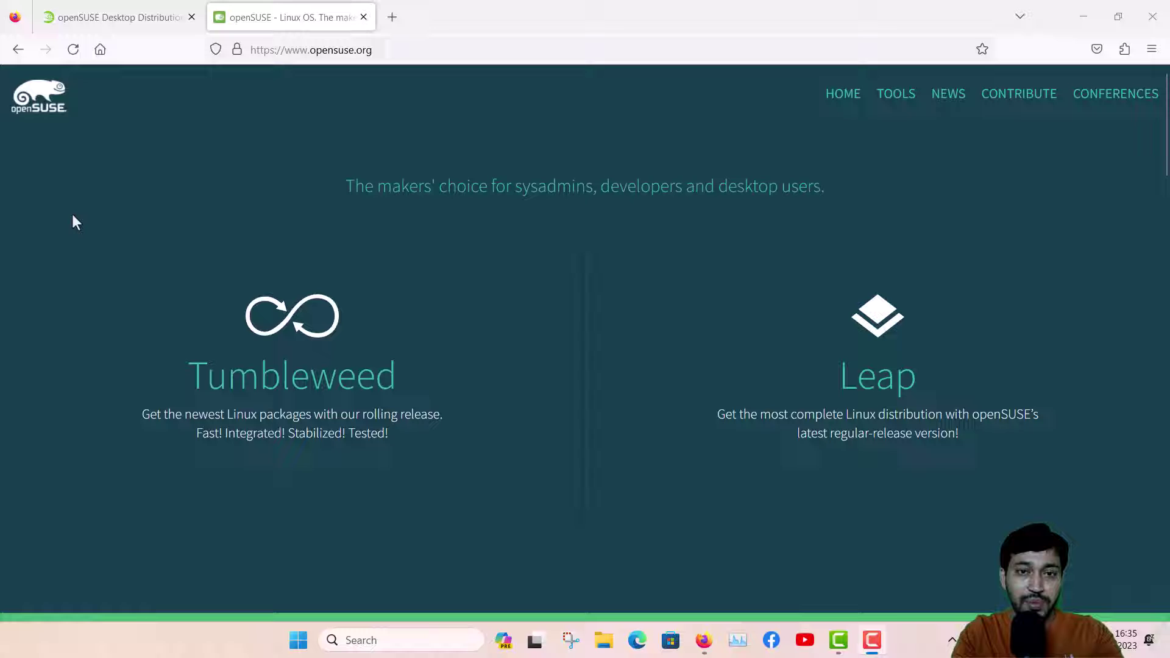
pyautogui.moveTo(160, 289)
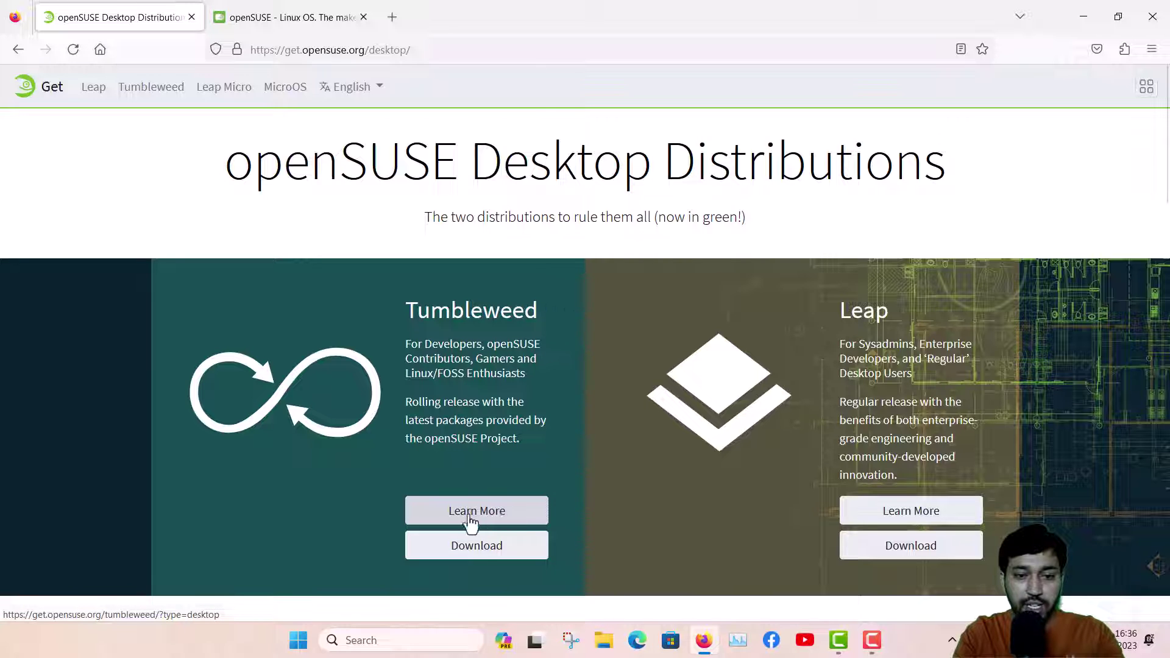
# Go to the Tumbleweed download section listing the 4.3 GiB offline and 231.0 MiB network images.
pyautogui.click(477, 546)
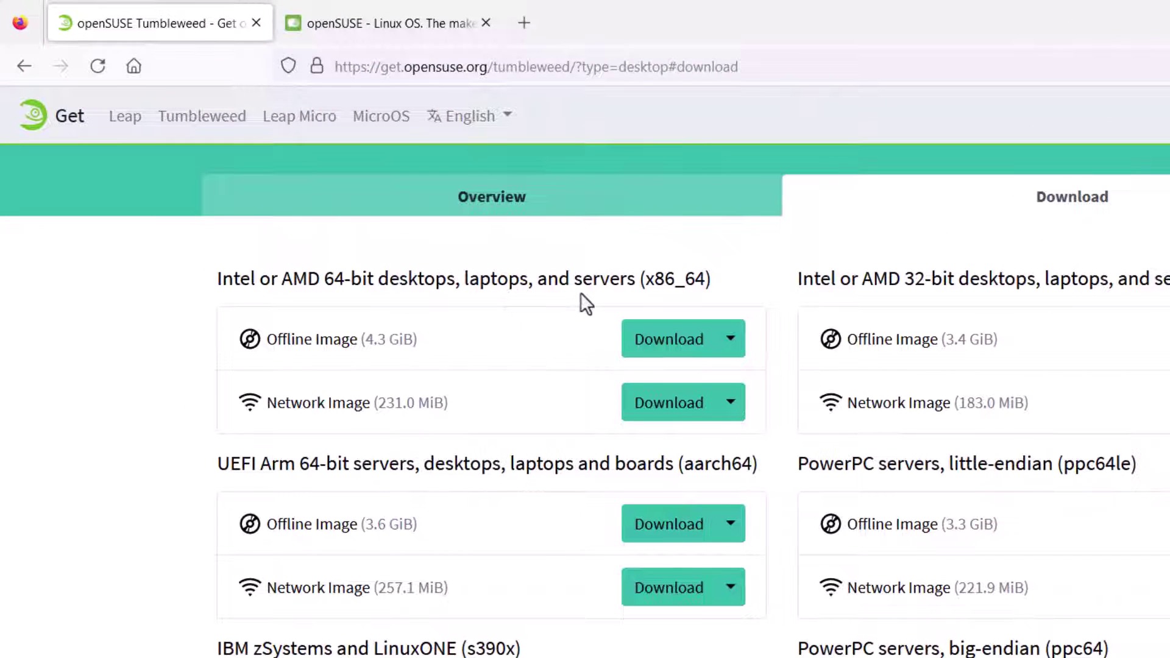
# Show the download mirror choices for the x86_64 Tumbleweed offline image.
pyautogui.click(729, 352)
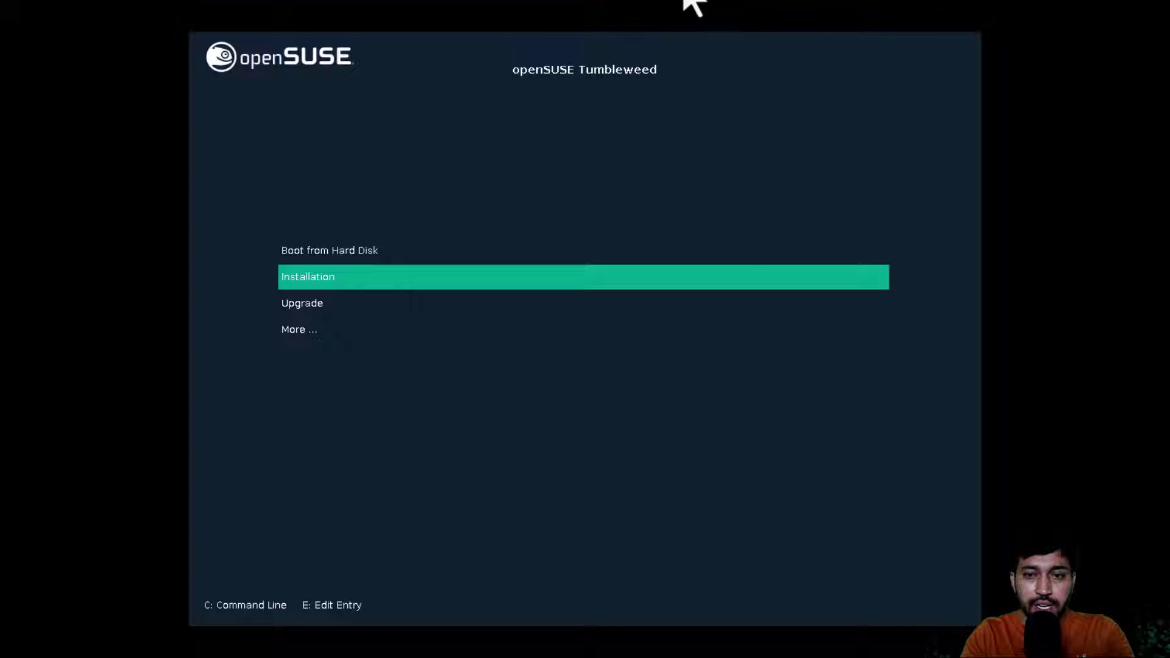
# Boot the Installation entry from the openSUSE Tumbleweed boot menu.
pyautogui.press('Down')
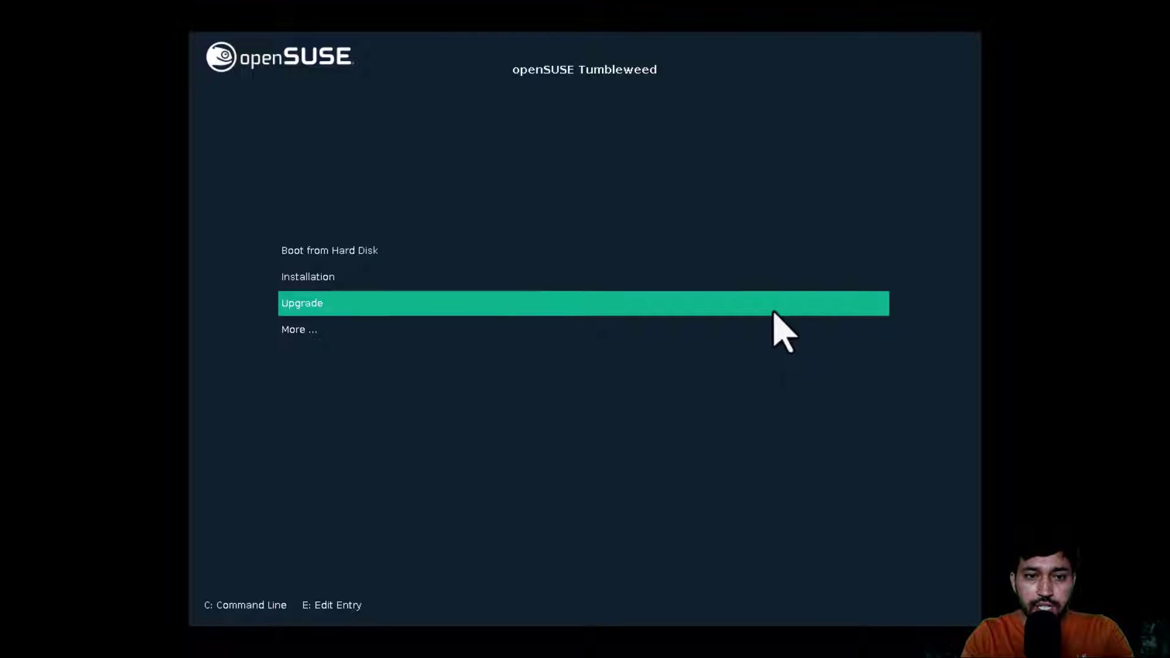
pyautogui.press('Up')
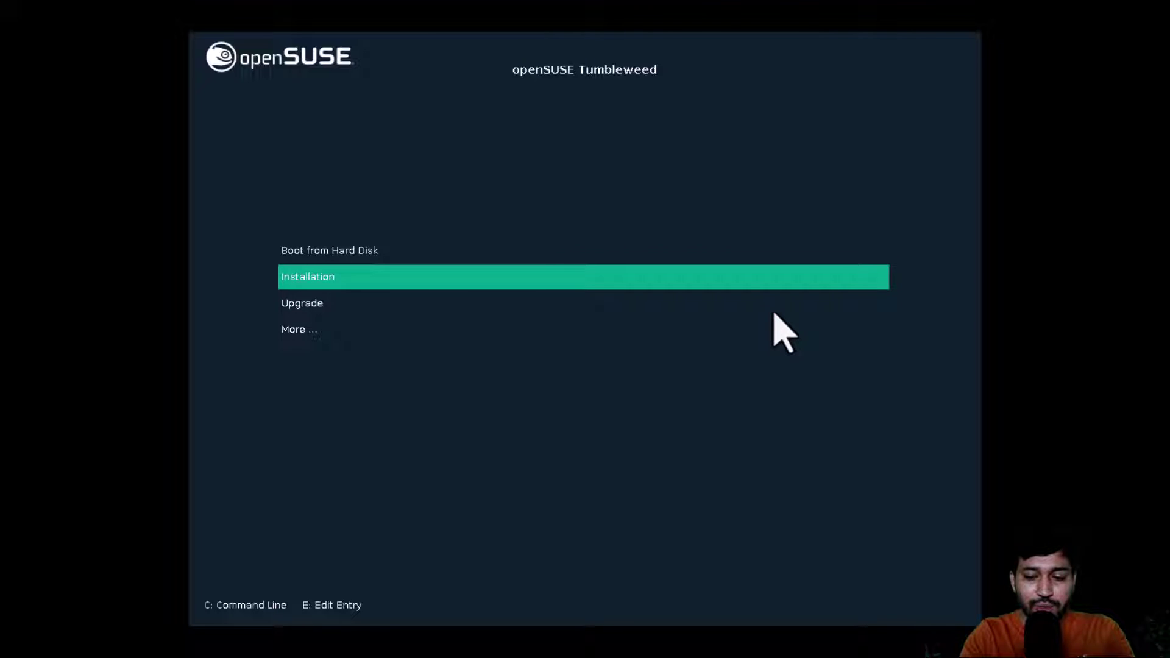
pyautogui.press('Return')
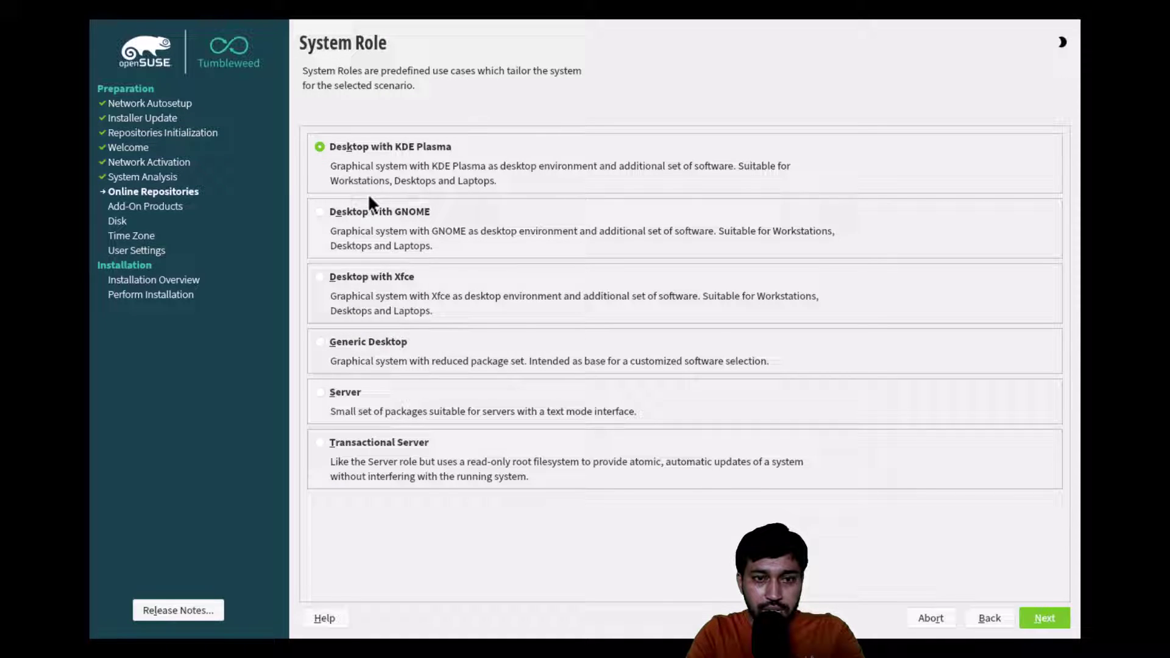
# Select Desktop with GNOME as the installer's system role.
pyautogui.click(320, 213)
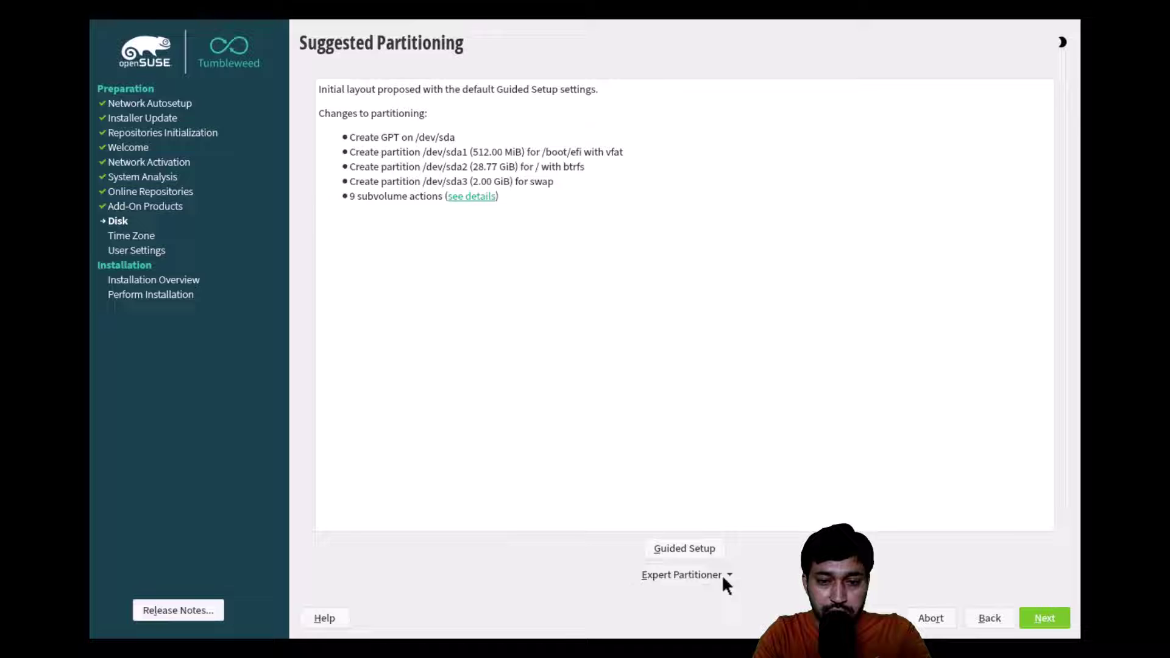
# Bring up the Expert Partitioner's starting options from Suggested Partitioning.
pyautogui.click(723, 578)
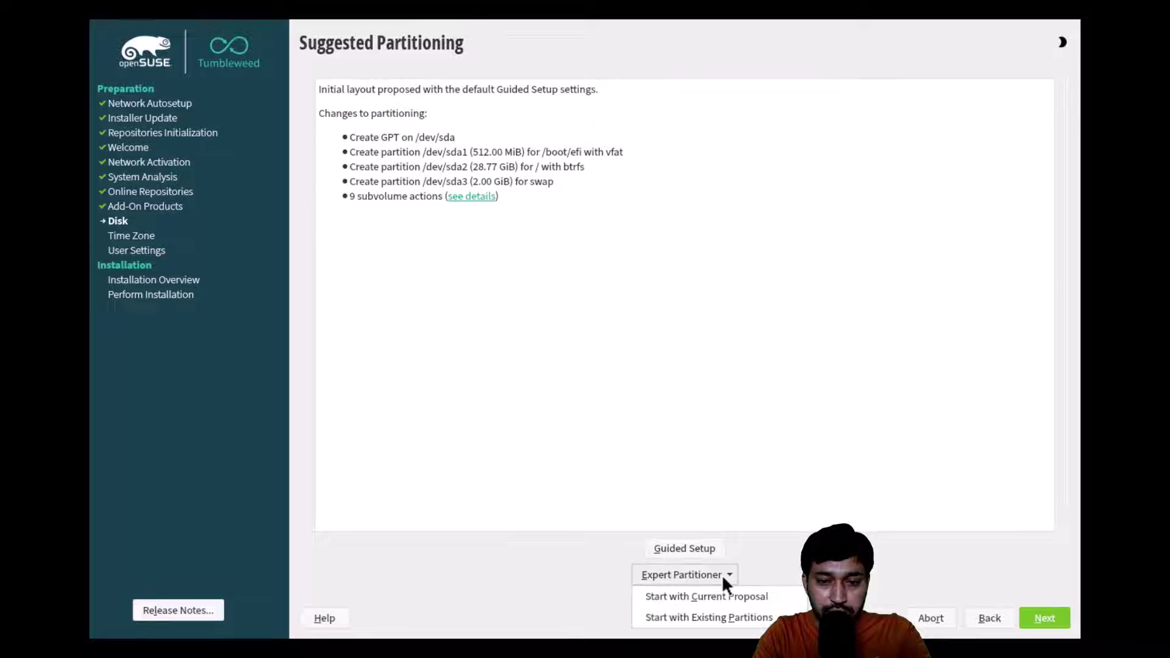
# Start the Expert Partitioner from the existing partitions on /dev/sda.
pyautogui.click(683, 619)
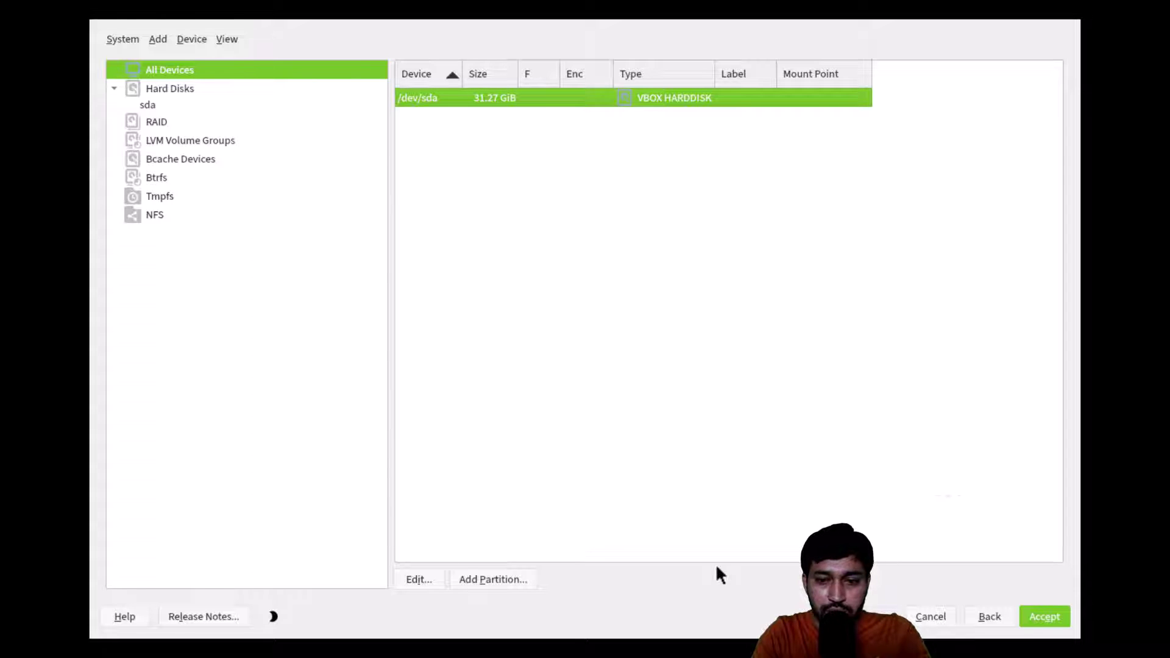
# Create a 25.27 GiB Operating System partition sda1 with Btrfs mounted at /.
pyautogui.click(487, 579)
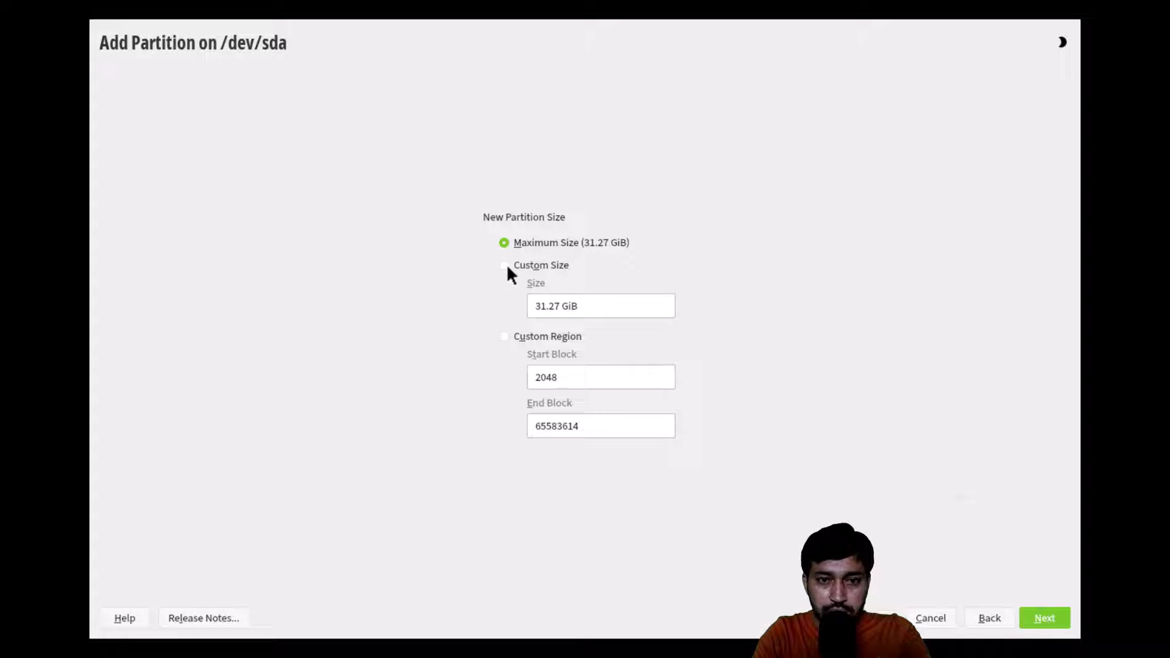
pyautogui.click(542, 307)
pyautogui.press('BackSpace')
pyautogui.write('5')
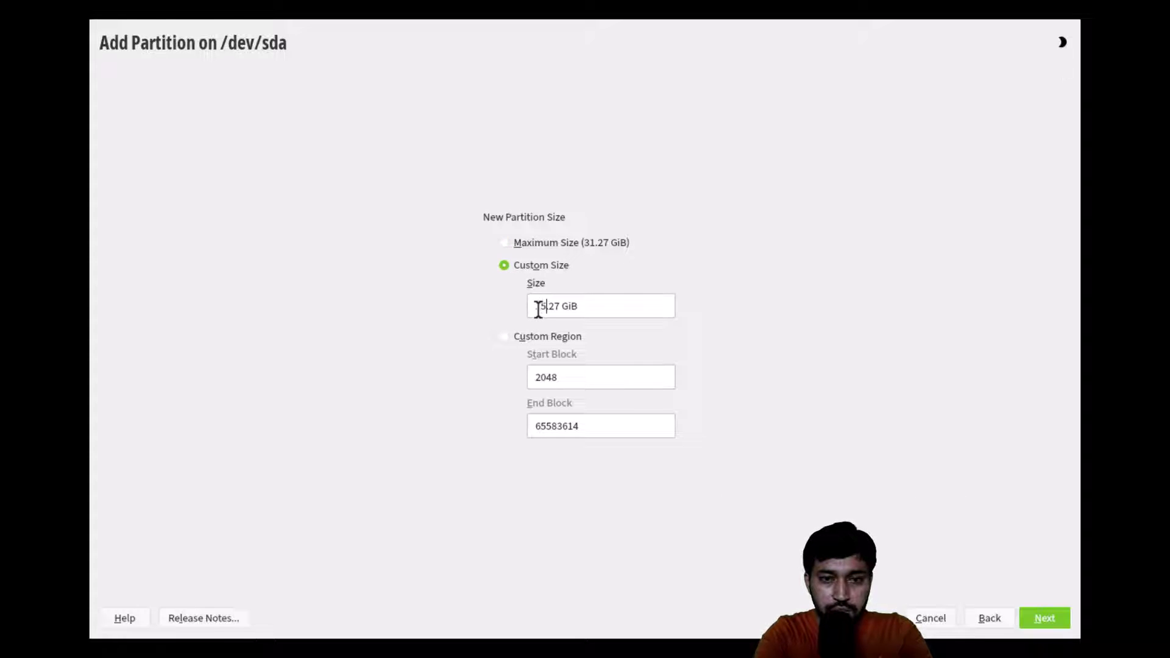
pyautogui.click(1043, 618)
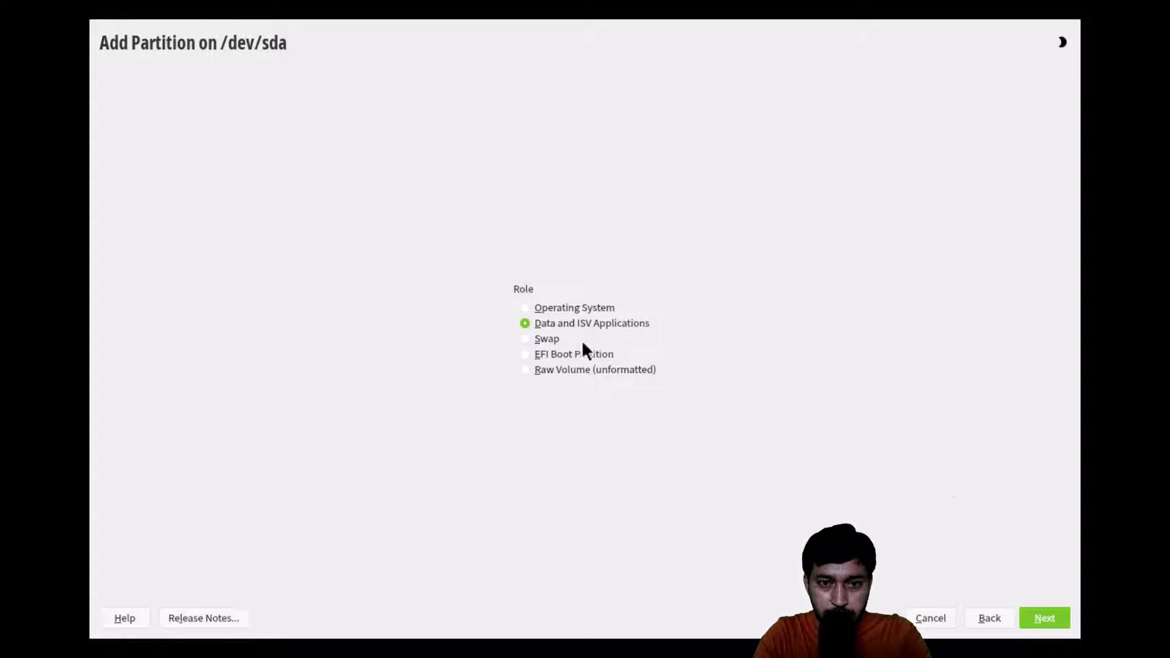
pyautogui.click(547, 307)
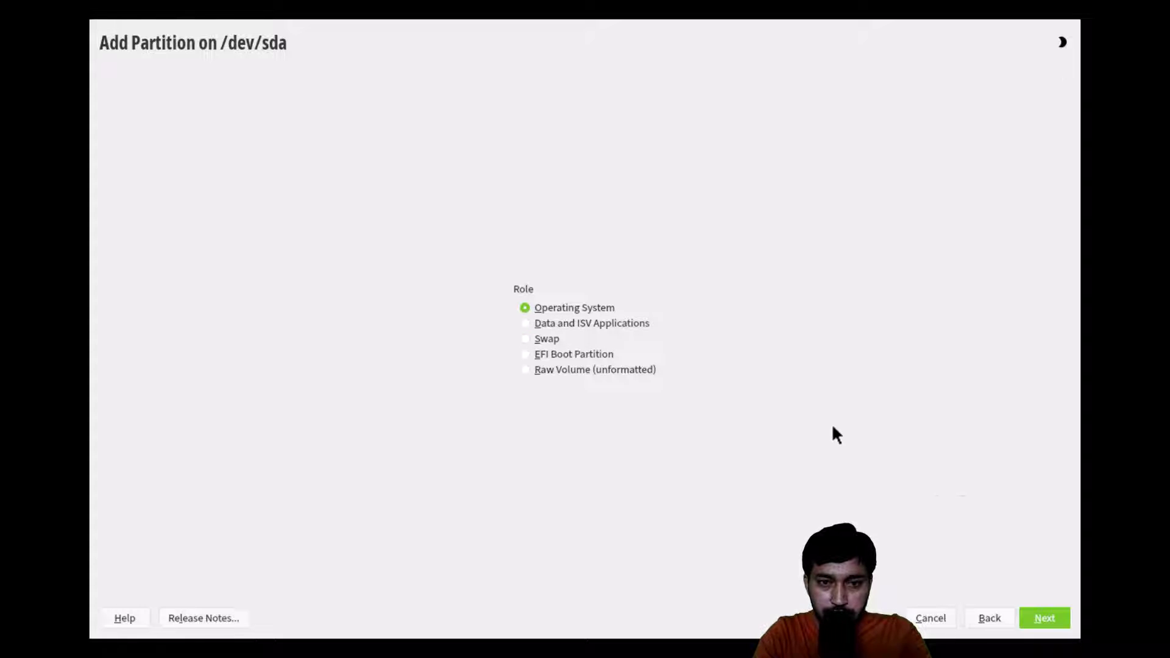
pyautogui.click(1042, 618)
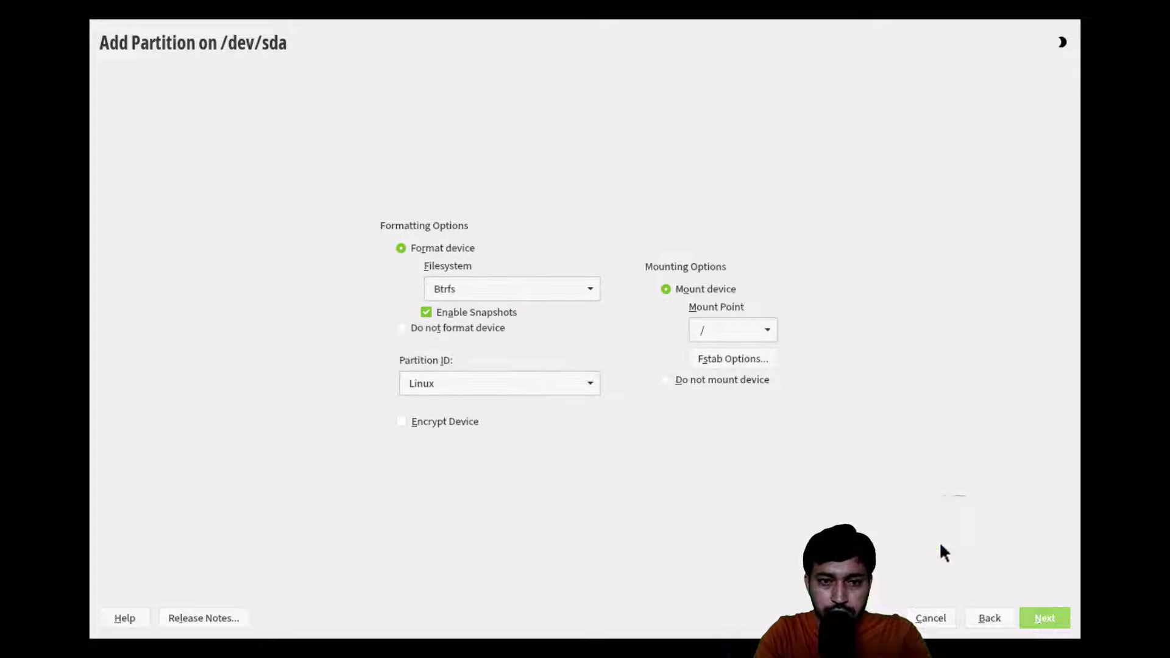
pyautogui.click(566, 297)
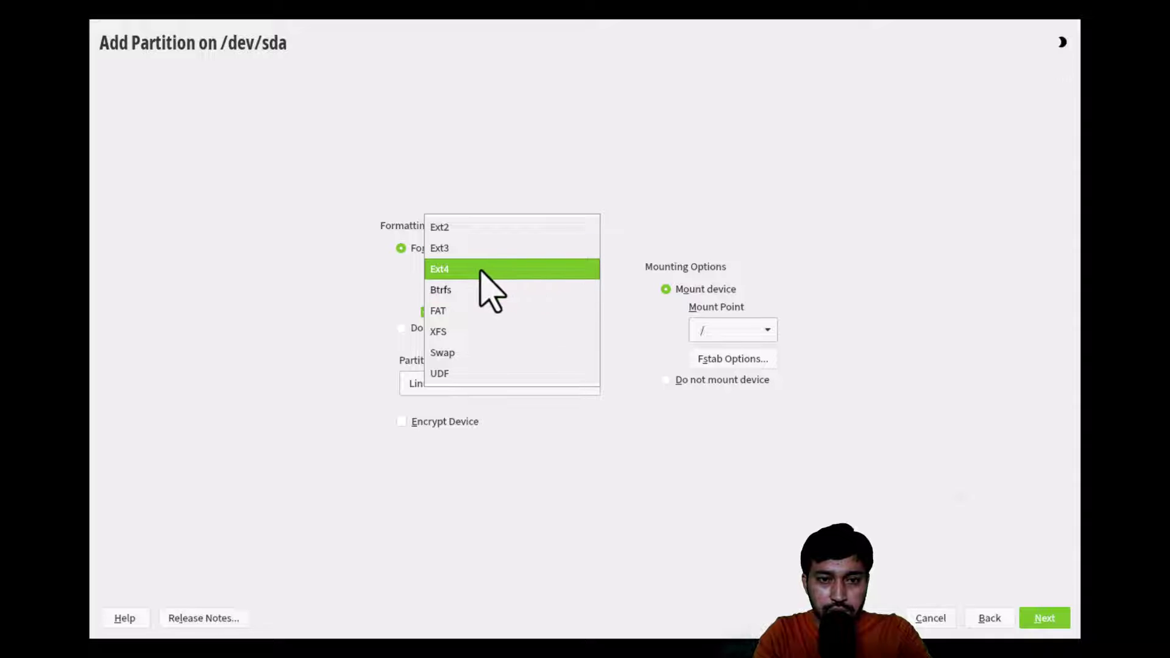
pyautogui.click(225, 295)
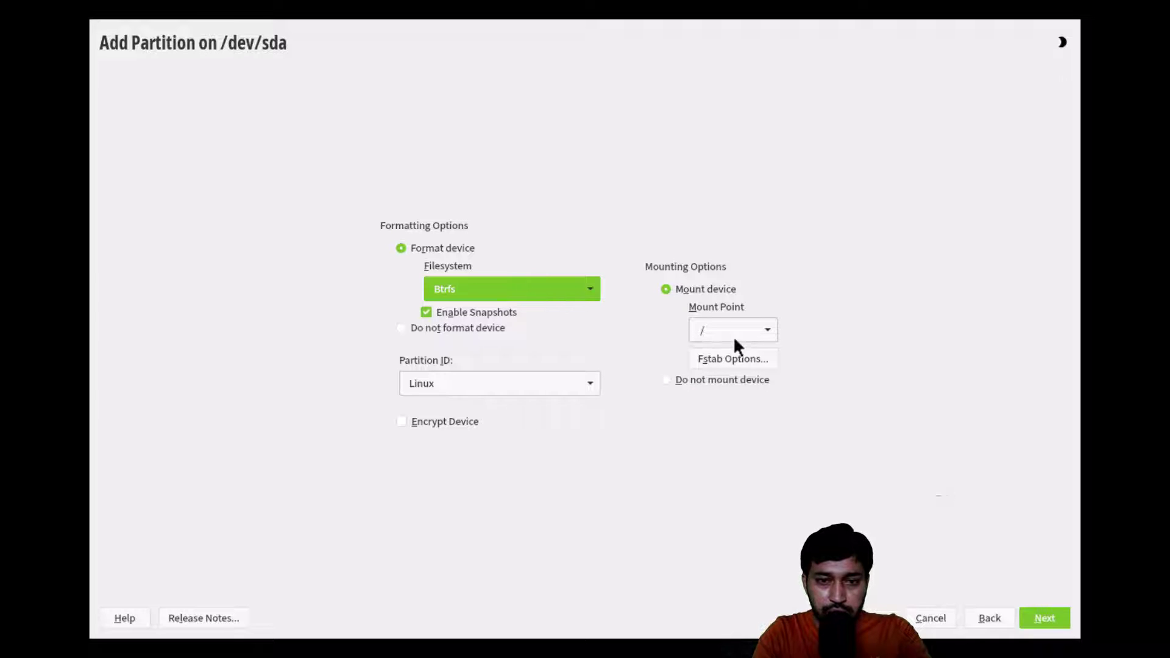
pyautogui.click(1045, 618)
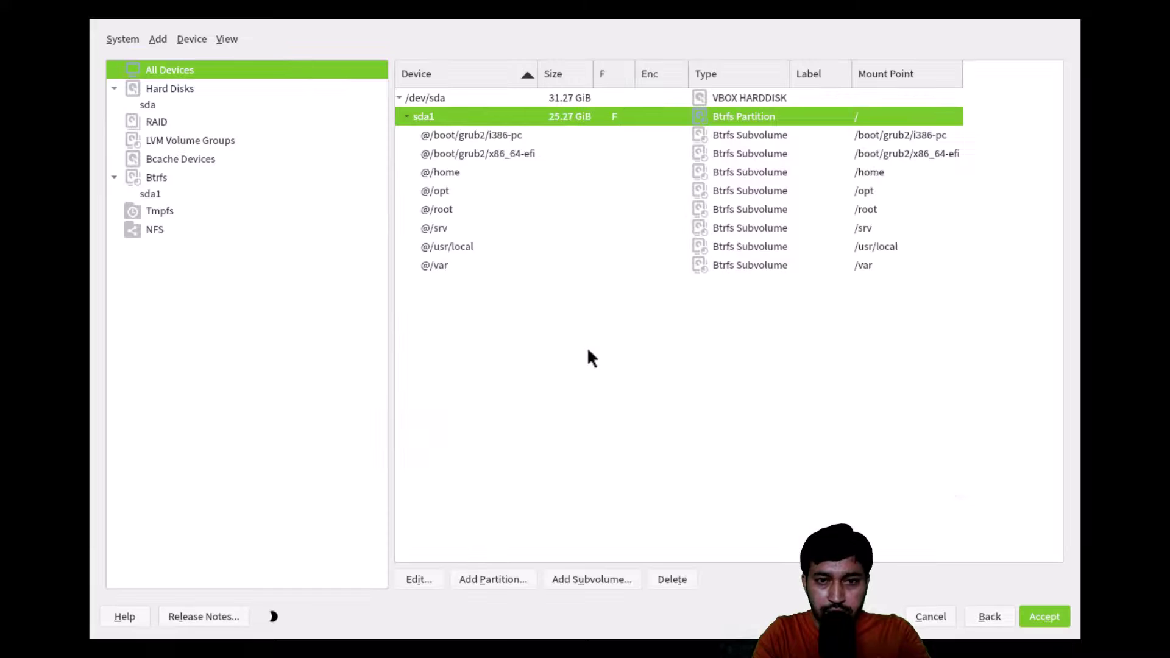
# Add a 512 MB EFI Boot partition sda2, formatted FAT and mounted at /boot/efi.
pyautogui.click(497, 582)
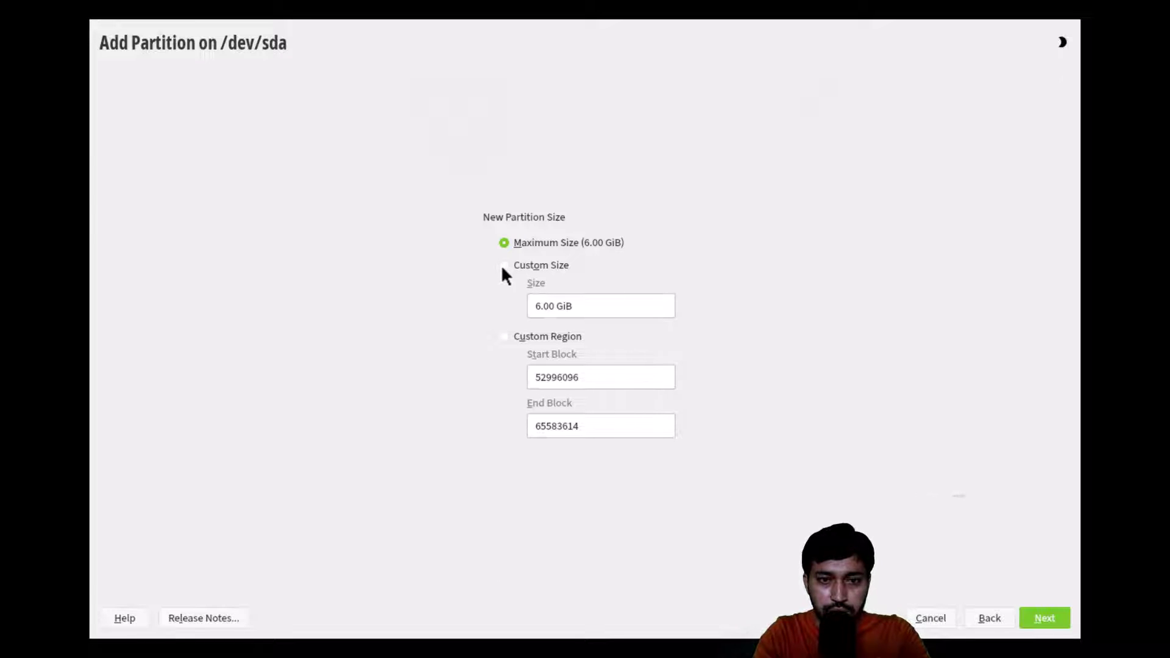
pyautogui.tripleClick(549, 306)
pyautogui.write('512 MB')
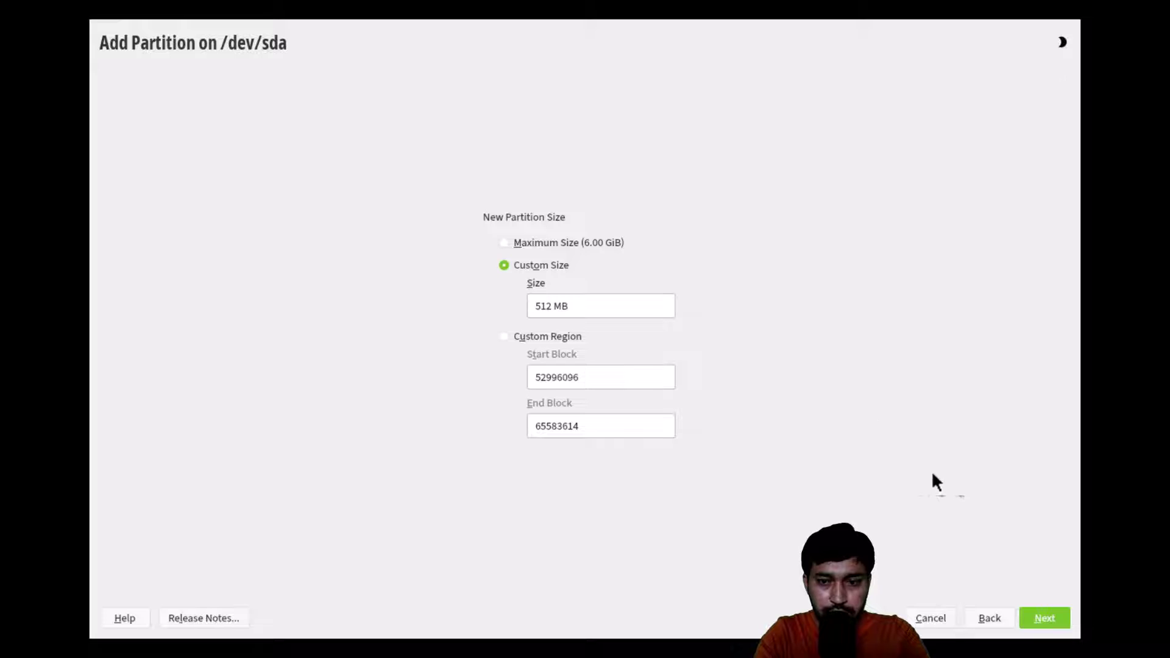
pyautogui.click(1042, 616)
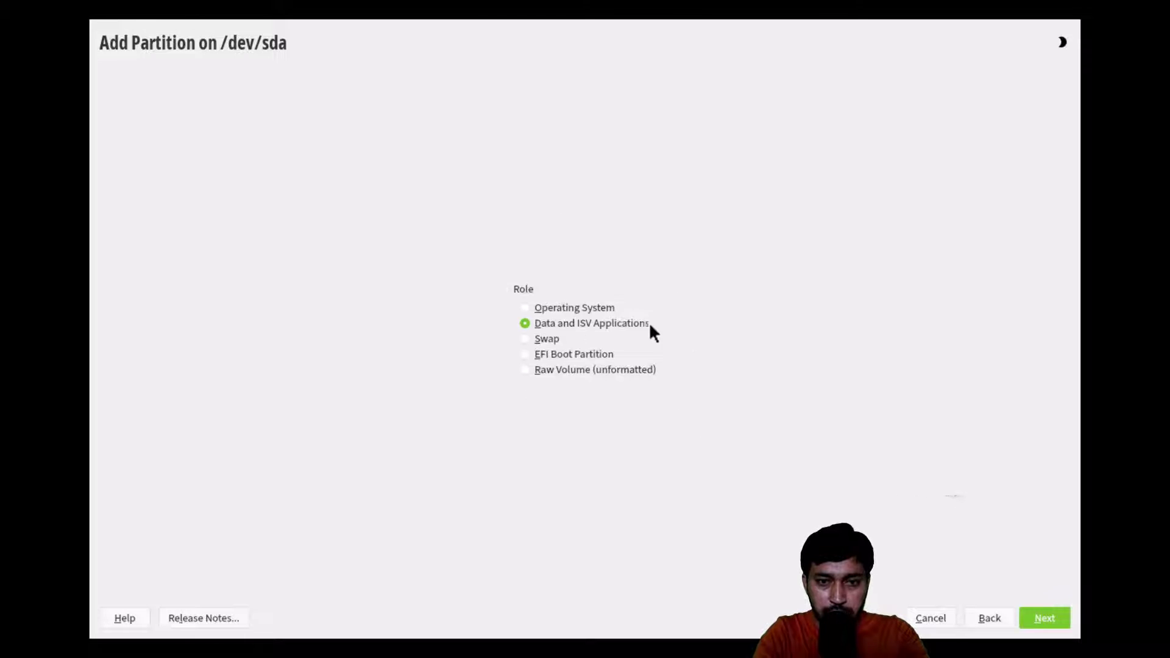
pyautogui.click(558, 355)
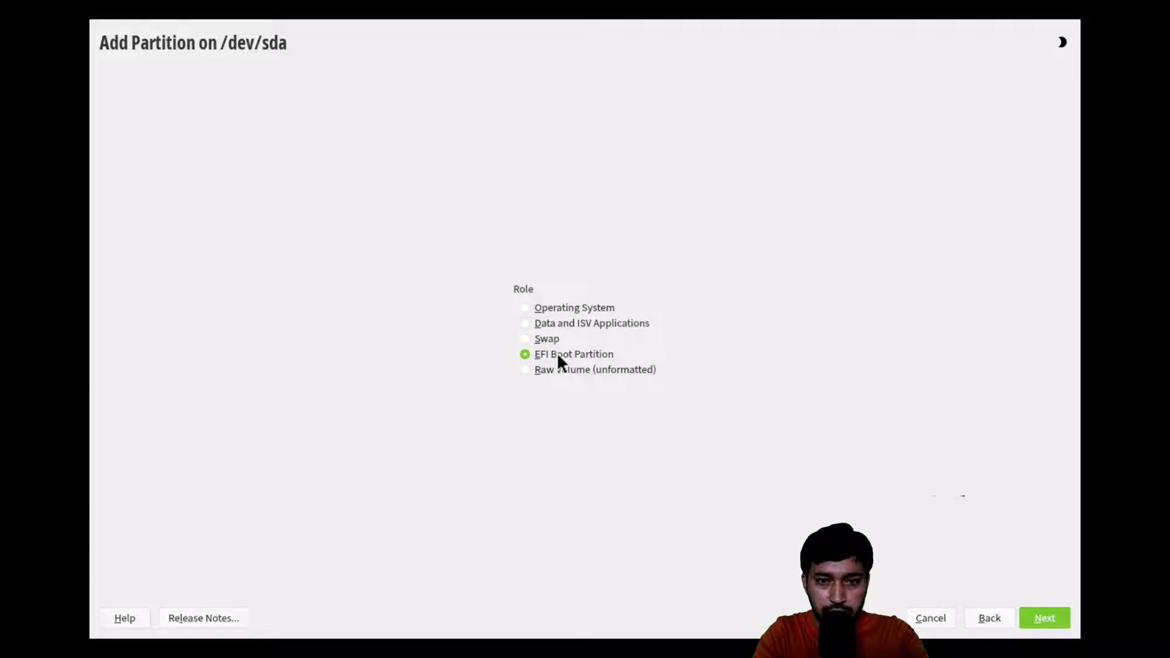
pyautogui.click(1059, 617)
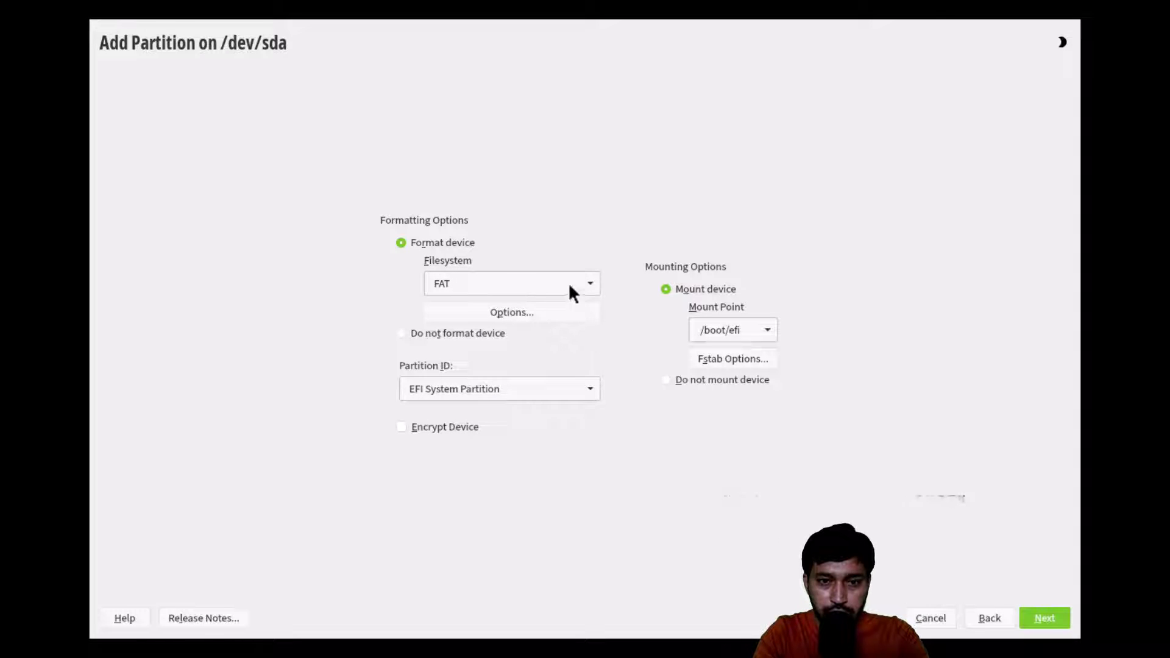
pyautogui.click(549, 282)
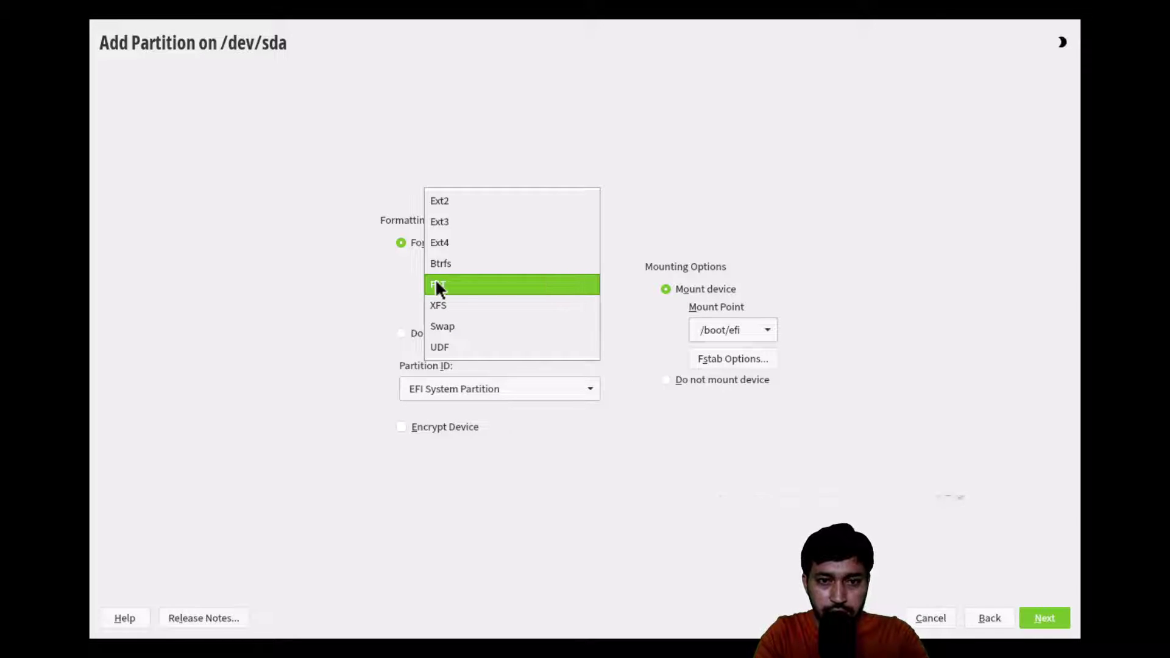
pyautogui.click(332, 284)
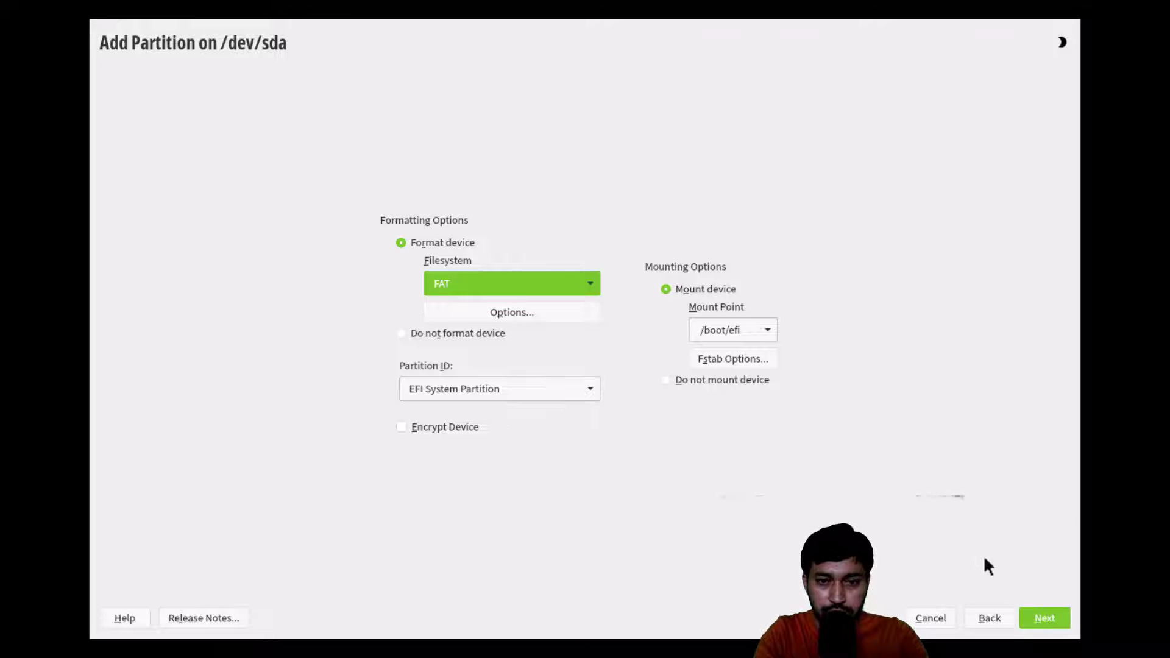
pyautogui.click(1032, 619)
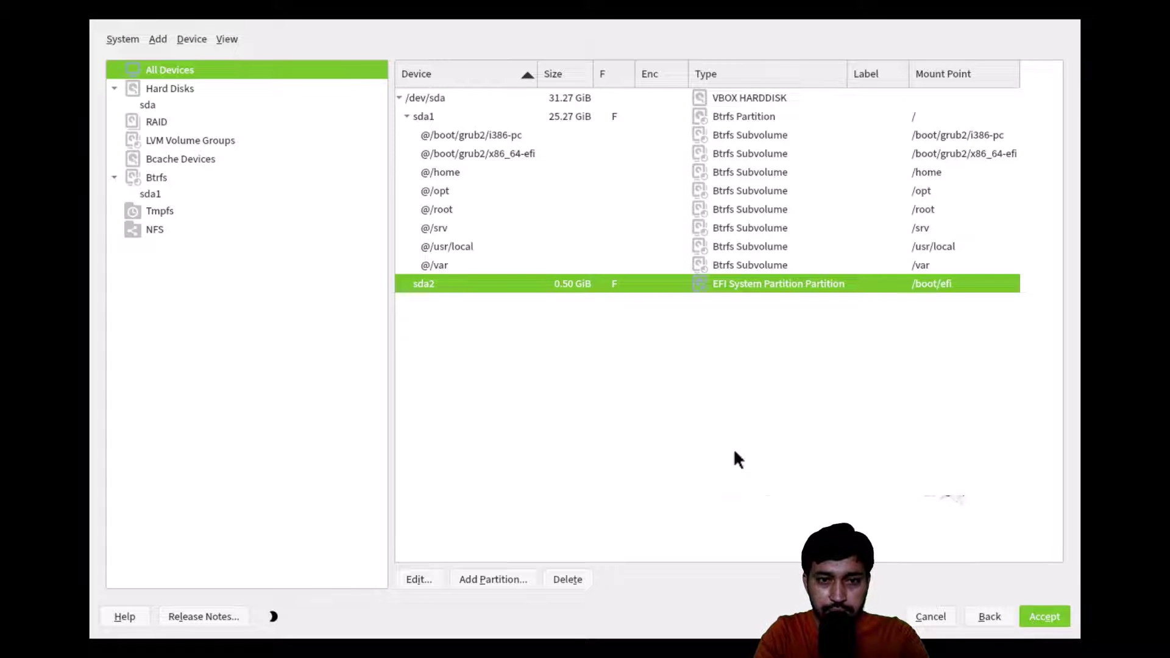
# Add a 5.50 GiB swap partition sda3 and accept the root, EFI and swap layout.
pyautogui.click(484, 579)
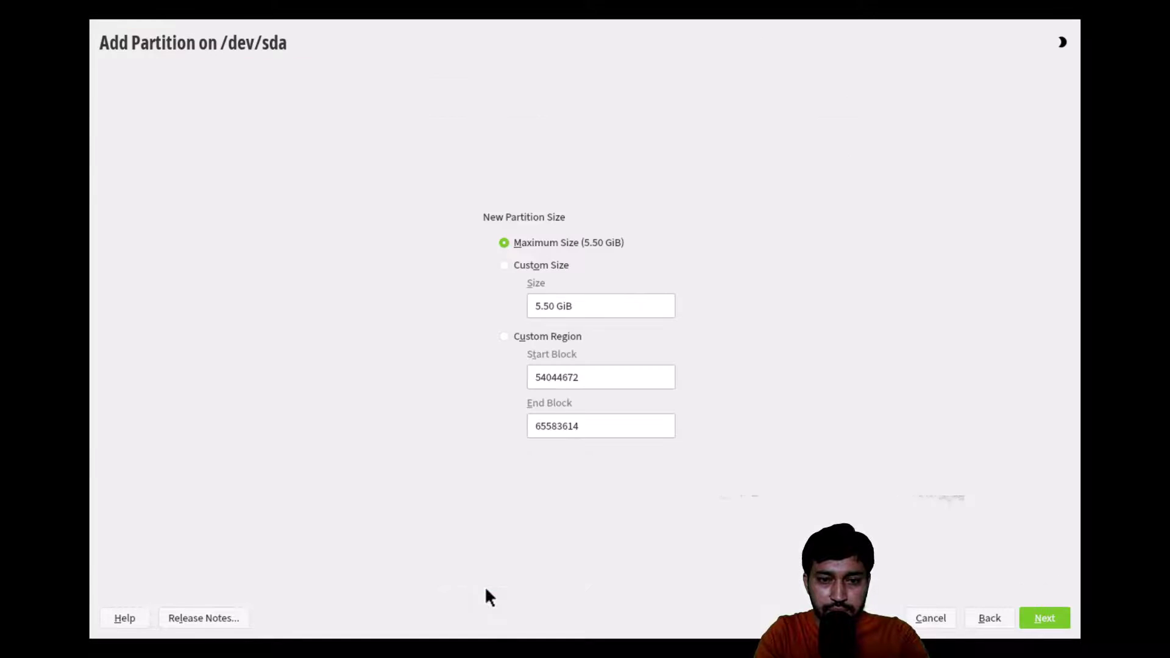
pyautogui.click(504, 265)
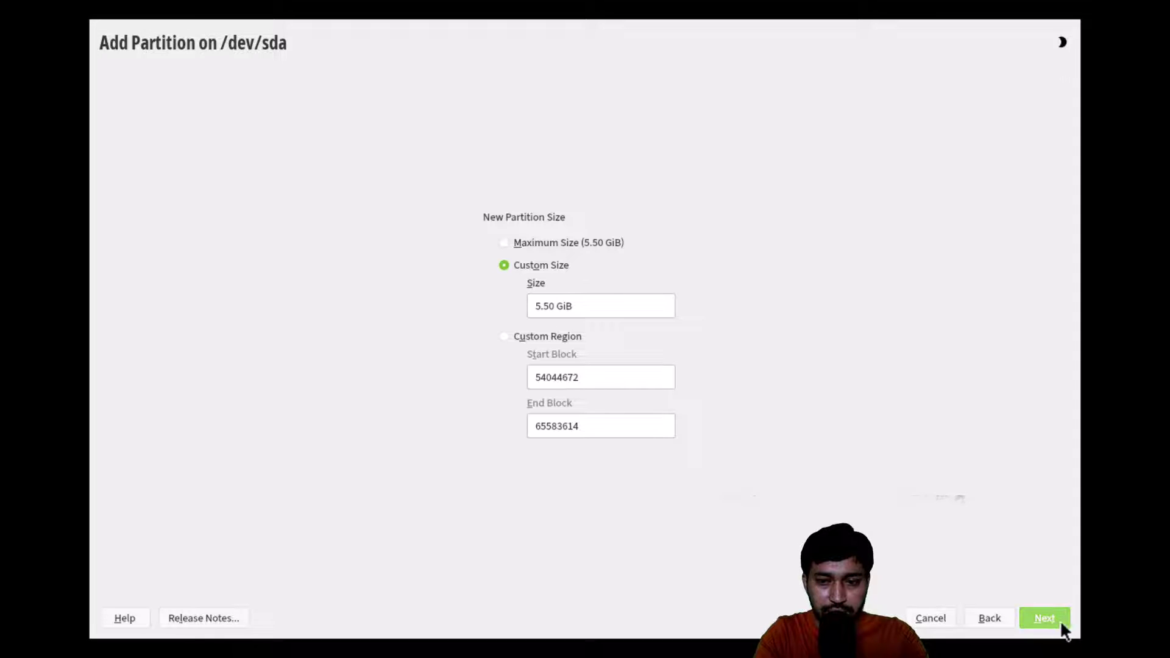
pyautogui.click(1044, 620)
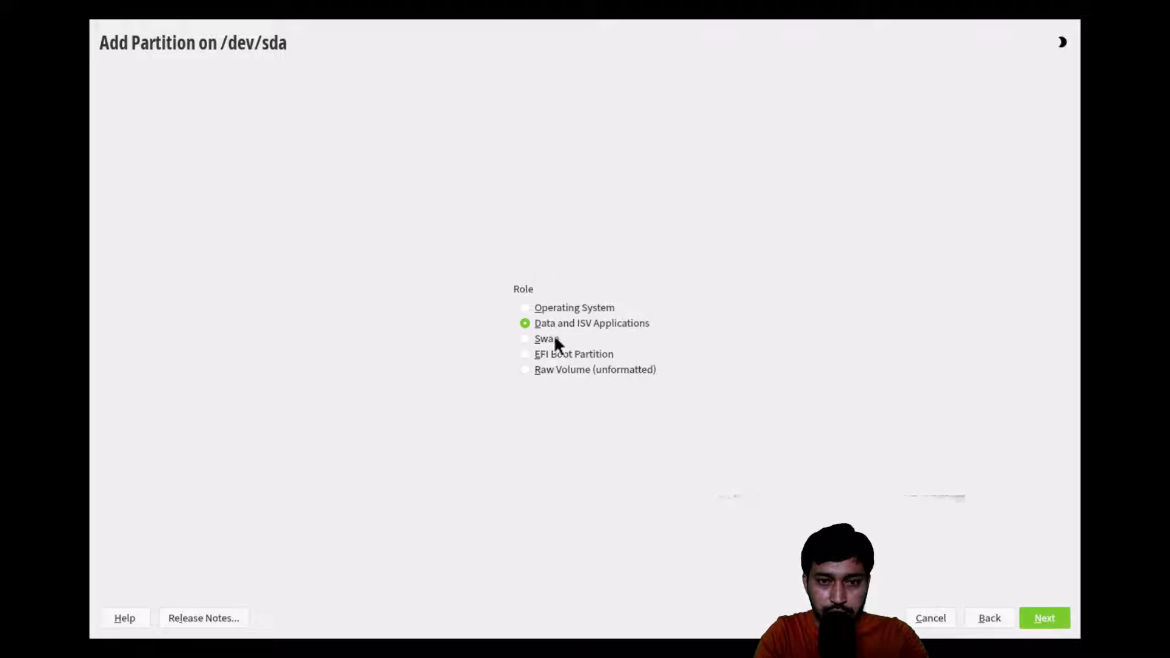
pyautogui.click(536, 338)
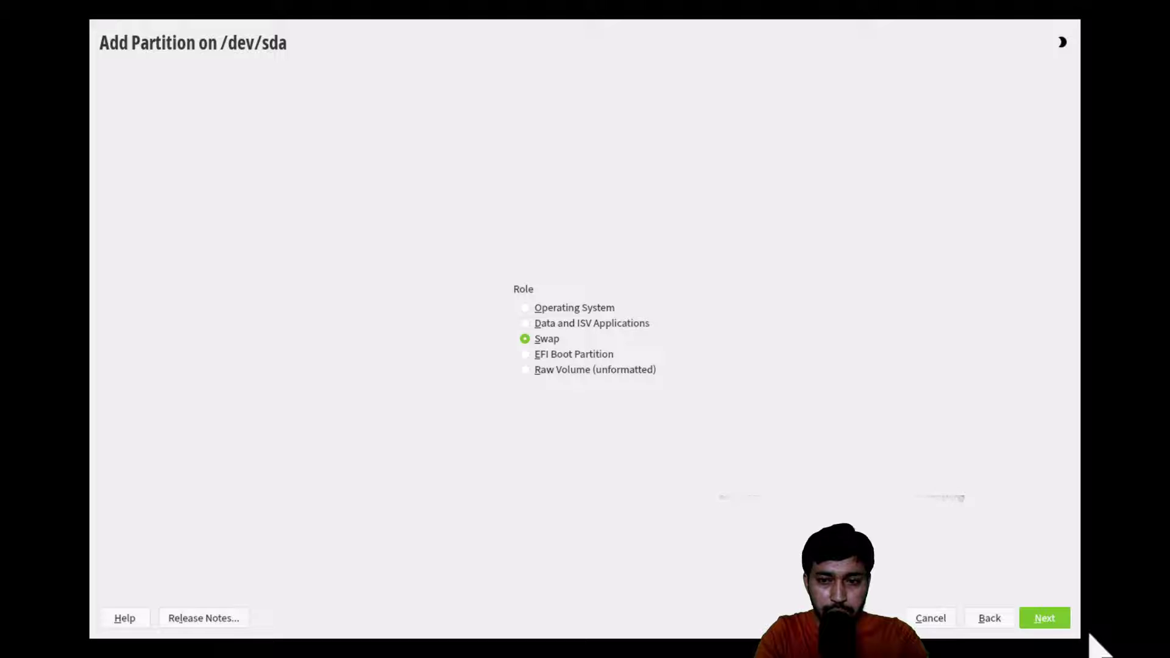
pyautogui.click(1056, 622)
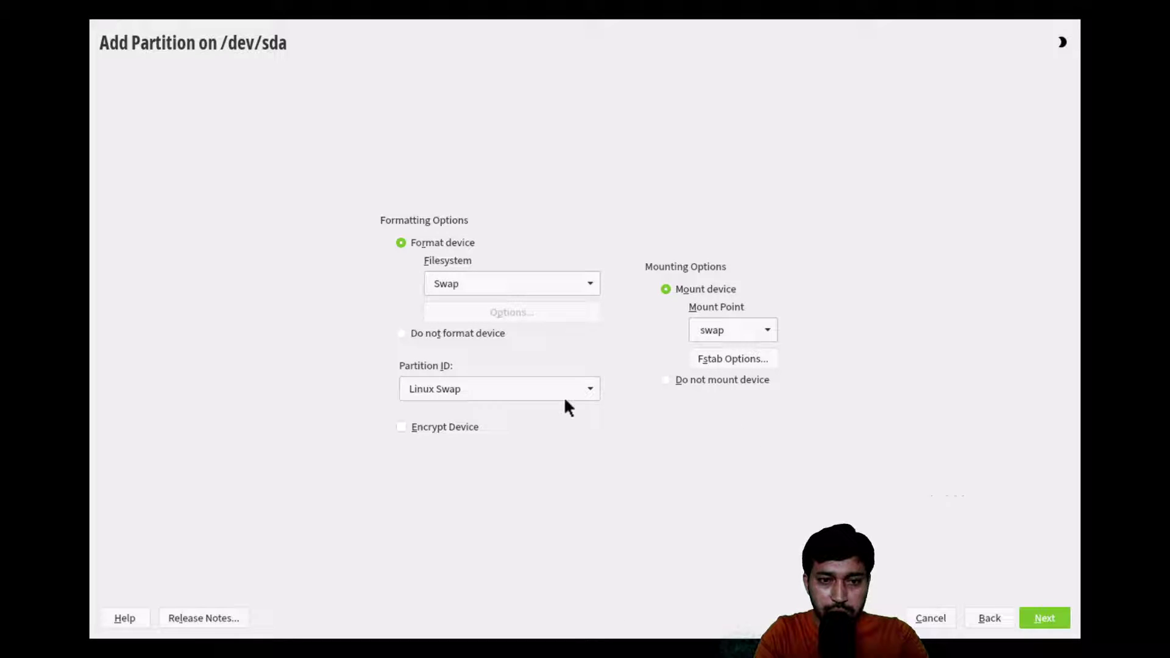
pyautogui.click(1038, 617)
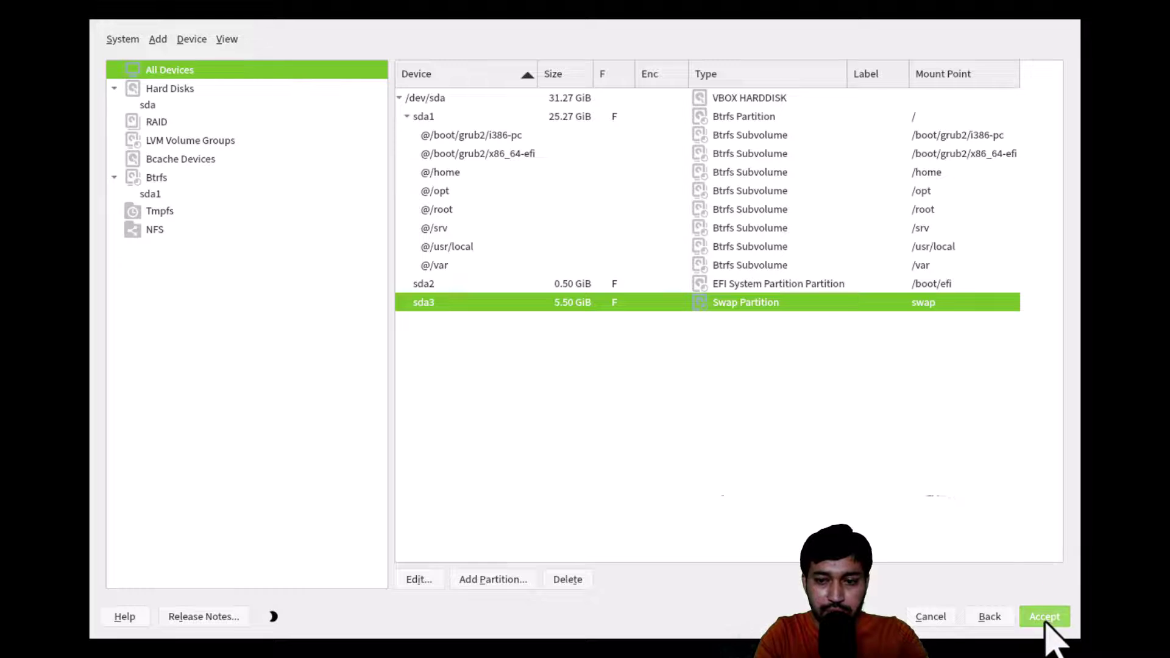
pyautogui.click(1044, 617)
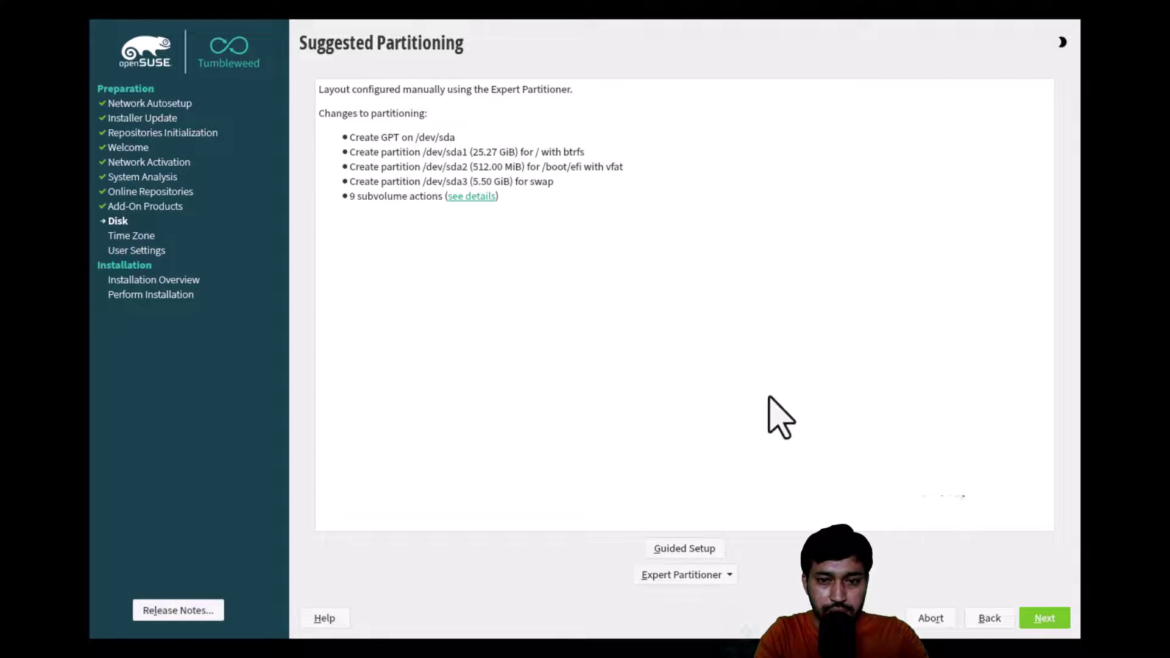
# Accept the suggested partitioning and pick India on the map for the Asia / Kolkata time zone.
pyautogui.click(1042, 618)
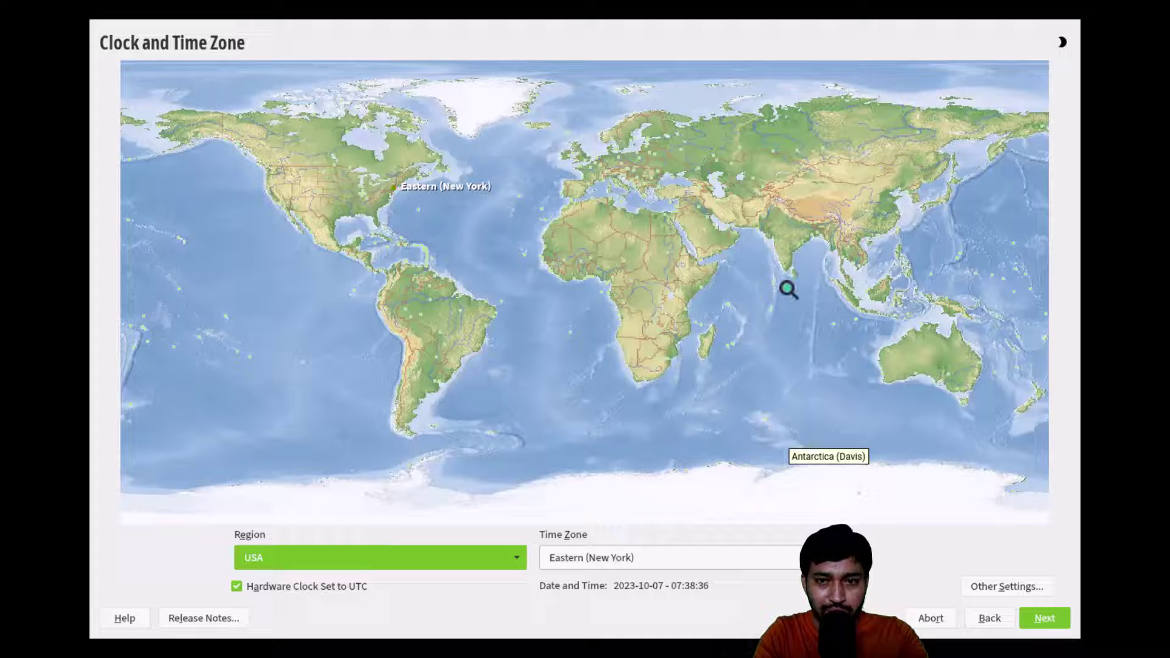
pyautogui.click(803, 237)
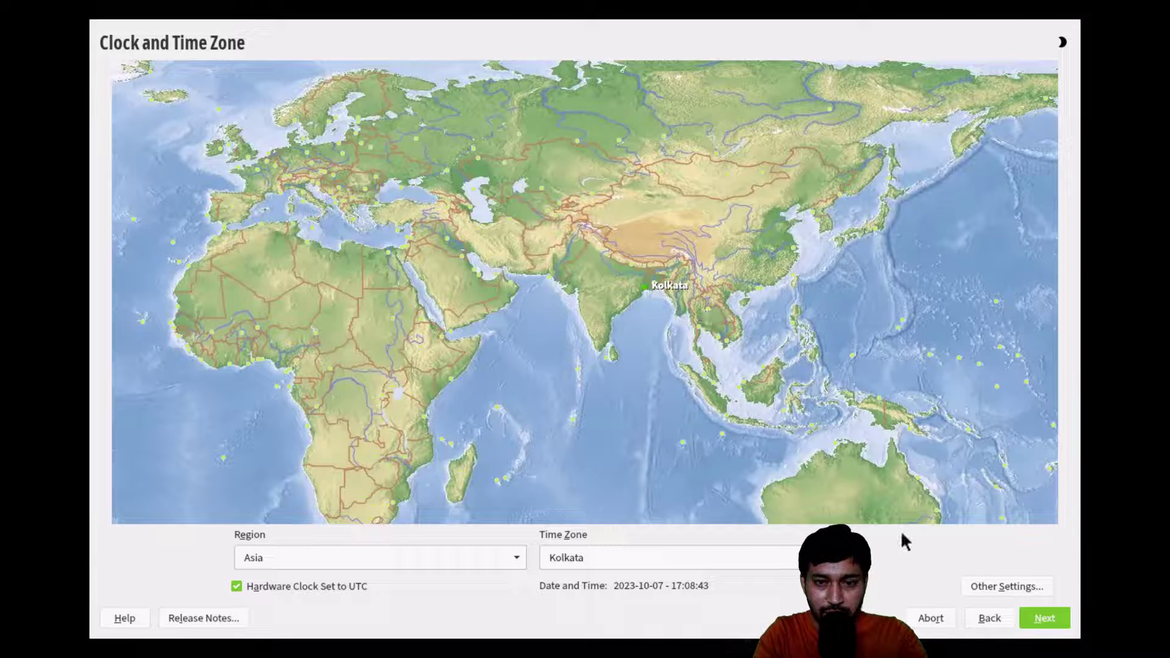
pyautogui.click(1055, 620)
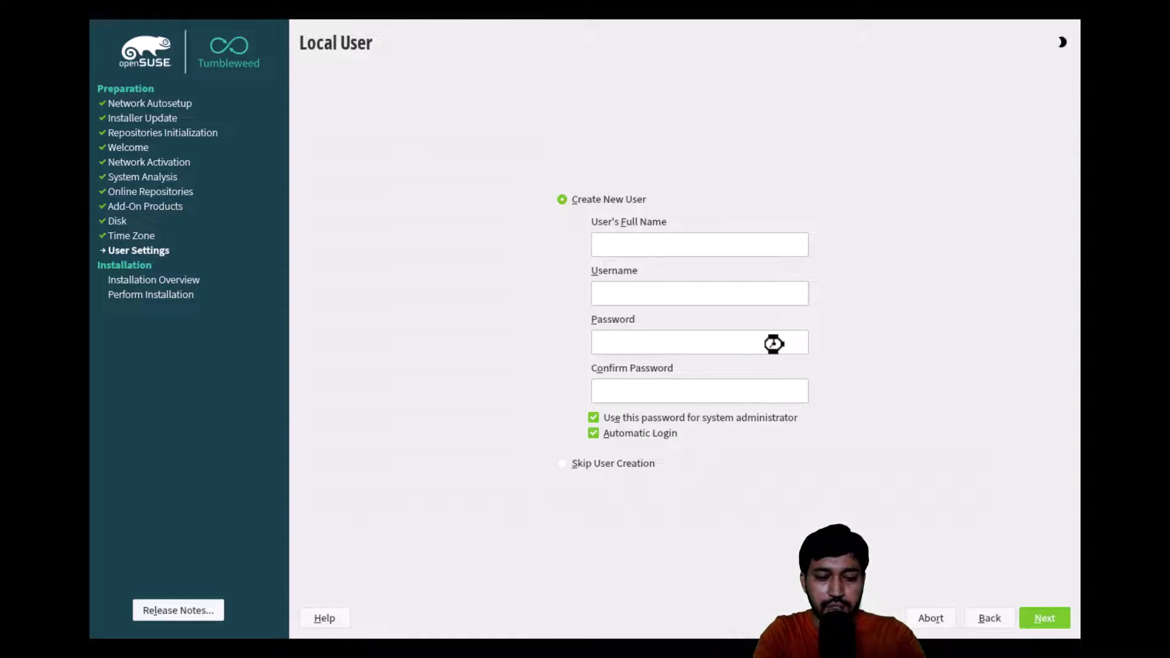
# Create the local user with full name and a confirmed password, keeping the short password despite the warning.
pyautogui.write('Deb')
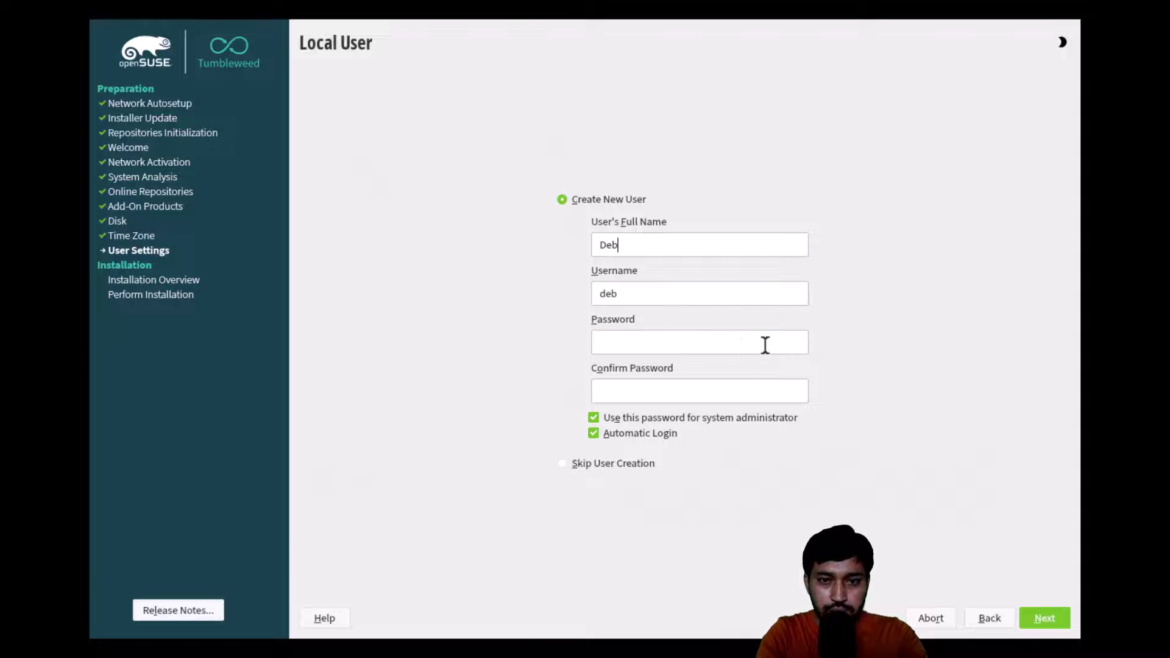
pyautogui.click(687, 342)
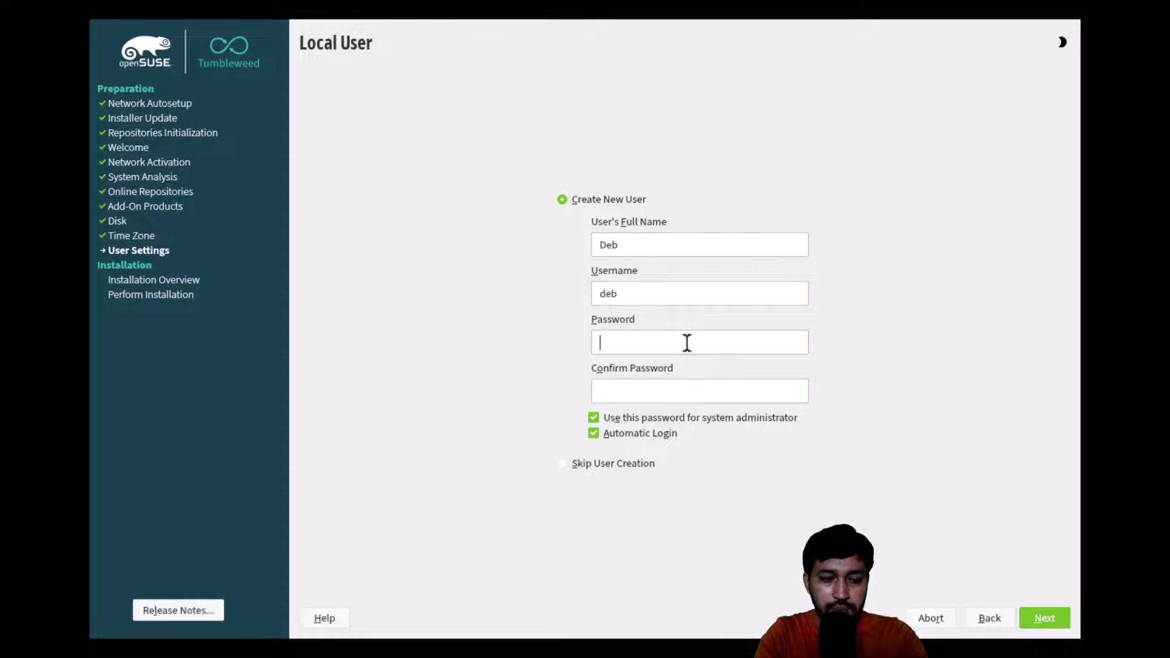
pyautogui.write('•••')
pyautogui.click(656, 392)
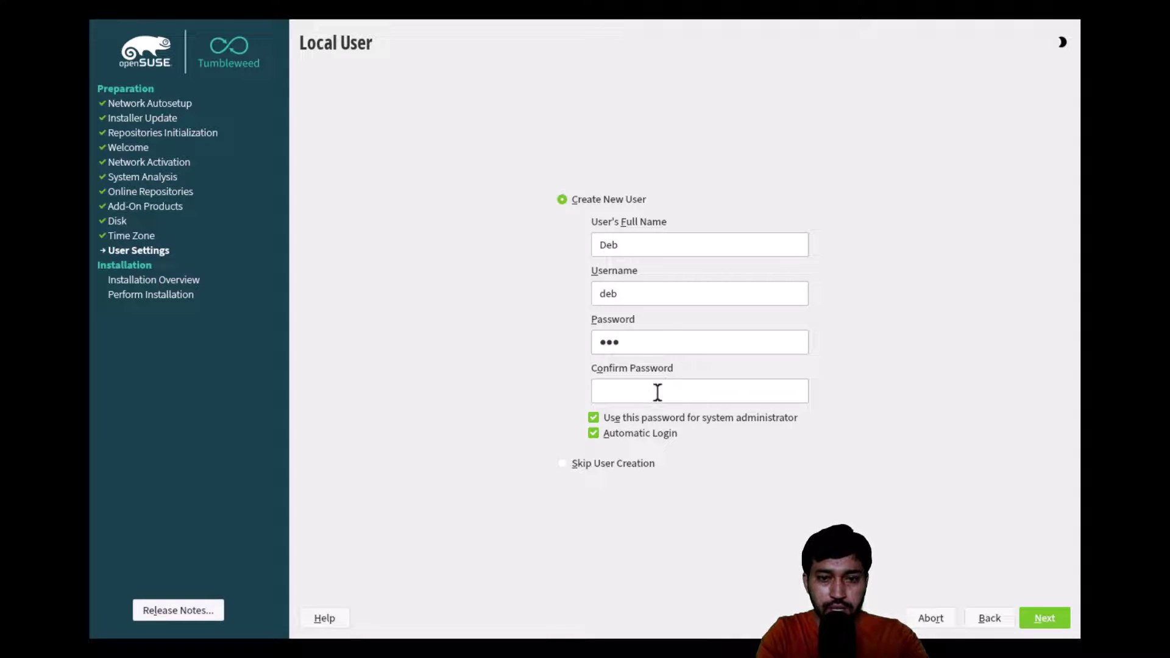
pyautogui.write('•••')
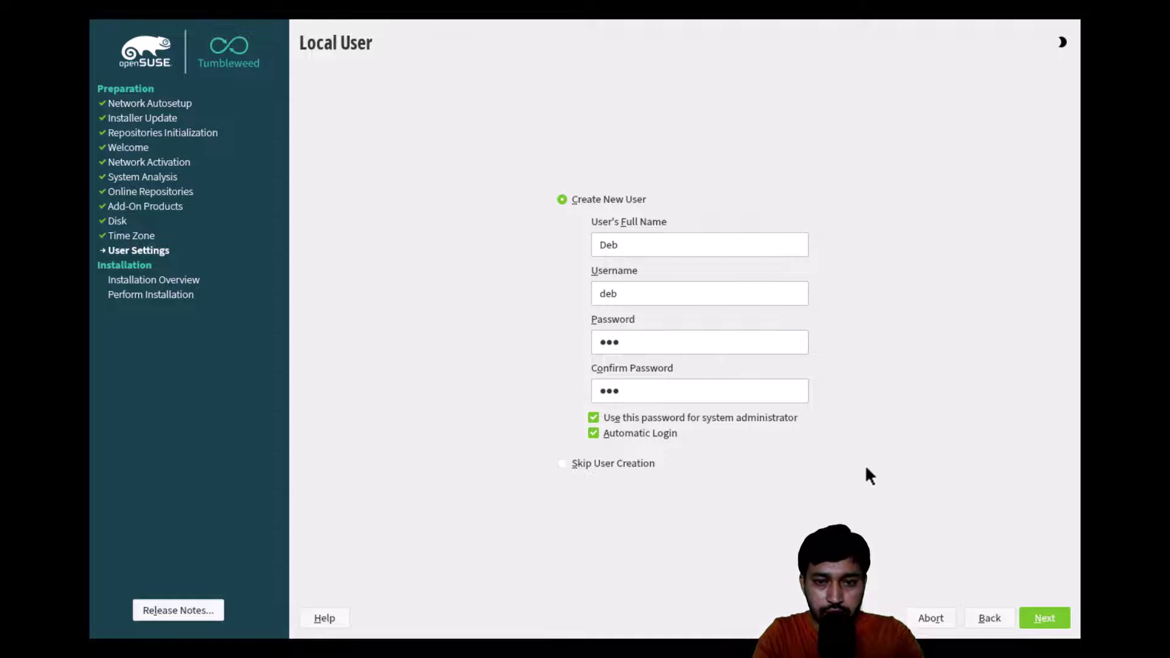
pyautogui.click(1043, 619)
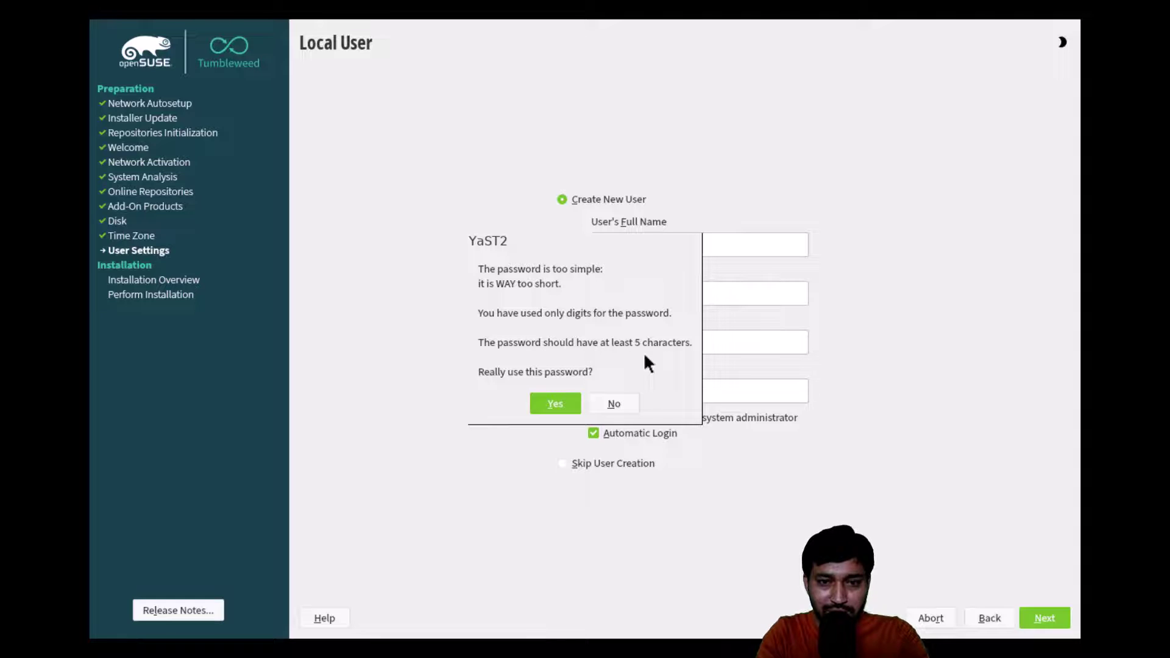
pyautogui.click(554, 404)
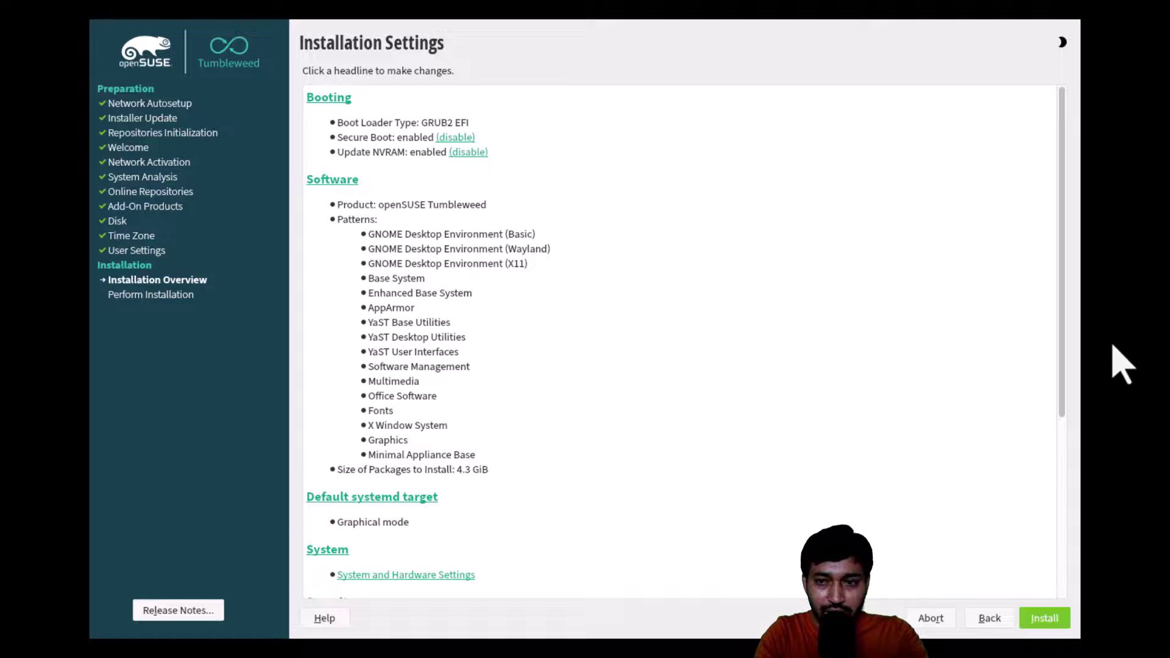
pyautogui.moveTo(1060, 335); pyautogui.dragTo(1052, 536)
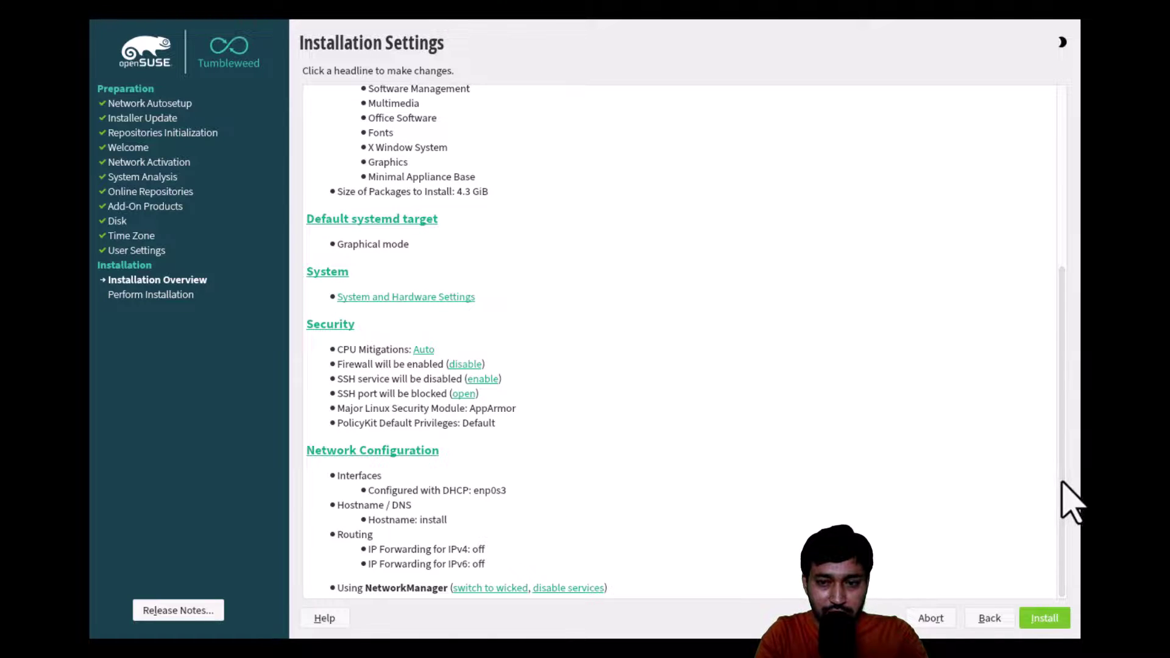
pyautogui.moveTo(1058, 479); pyautogui.dragTo(1053, 209)
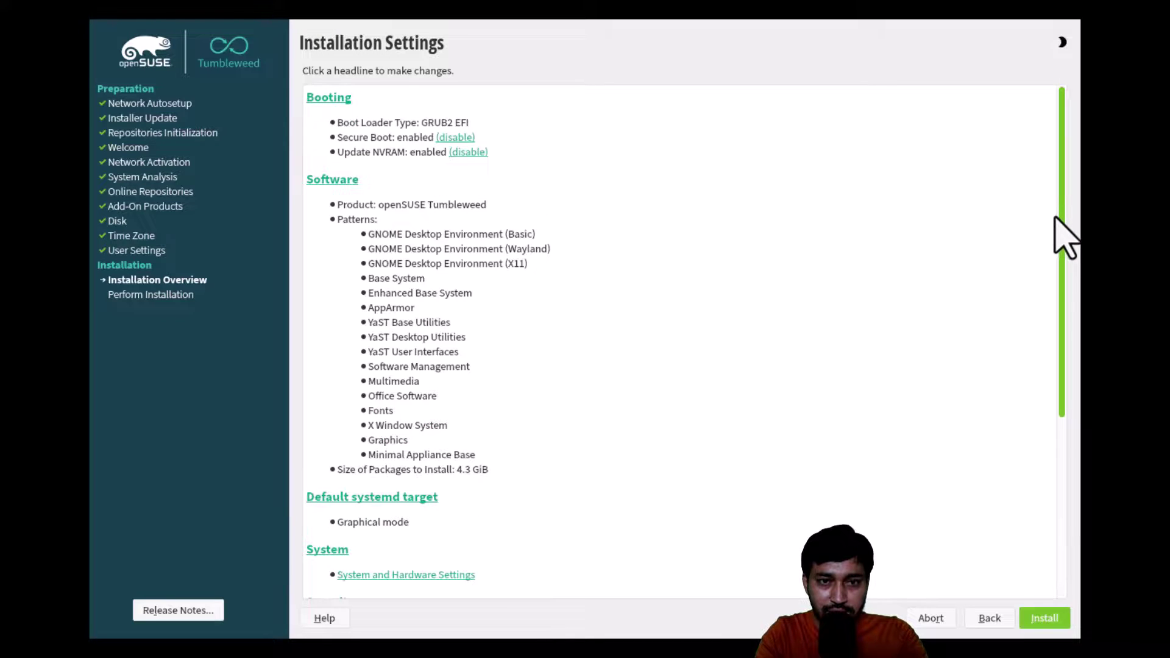
pyautogui.scroll(-5, 1058, 317)
pyautogui.scroll(-1, 1068, 473)
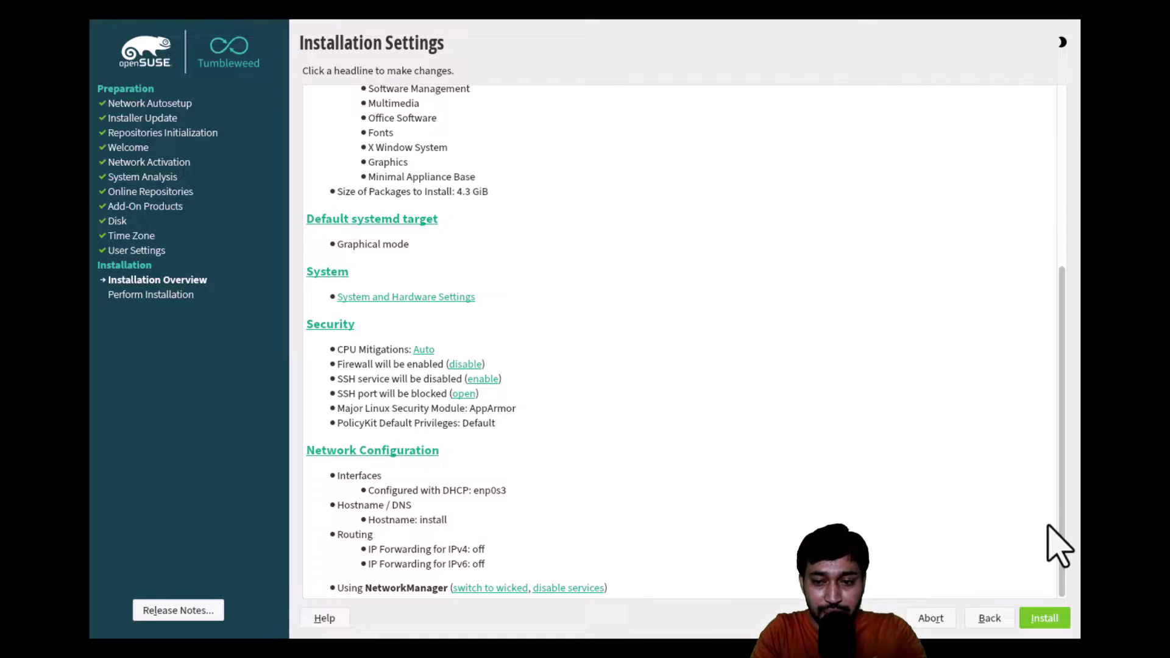
# Start the installation and confirm it in the Confirm Installation dialog.
pyautogui.click(1051, 628)
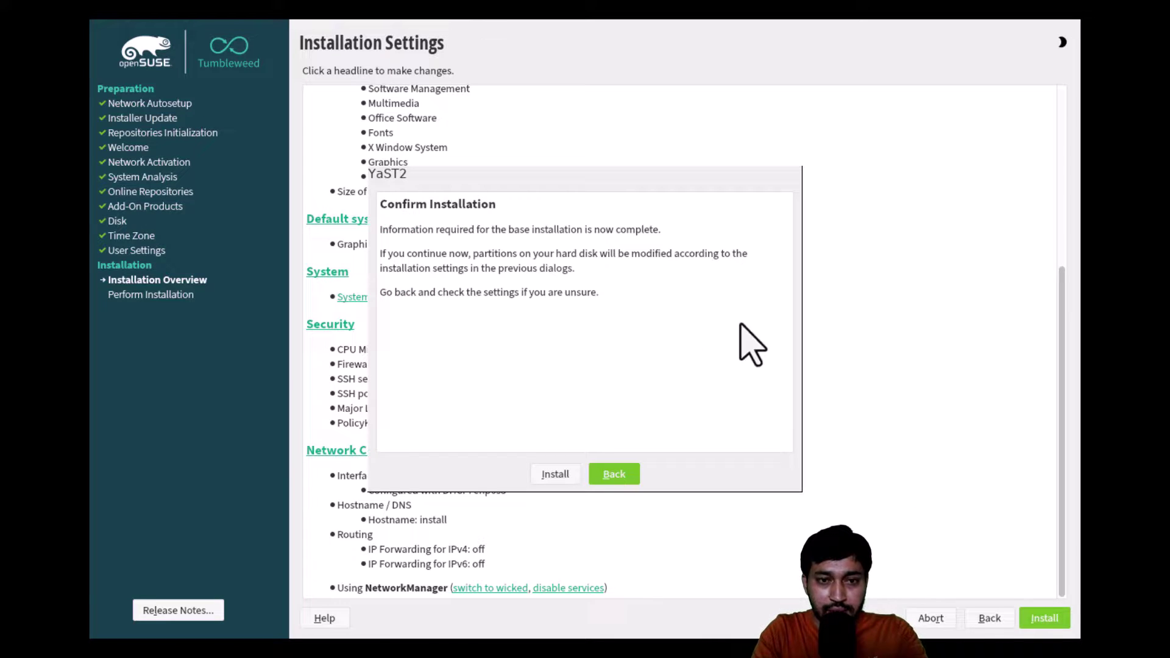
pyautogui.click(543, 478)
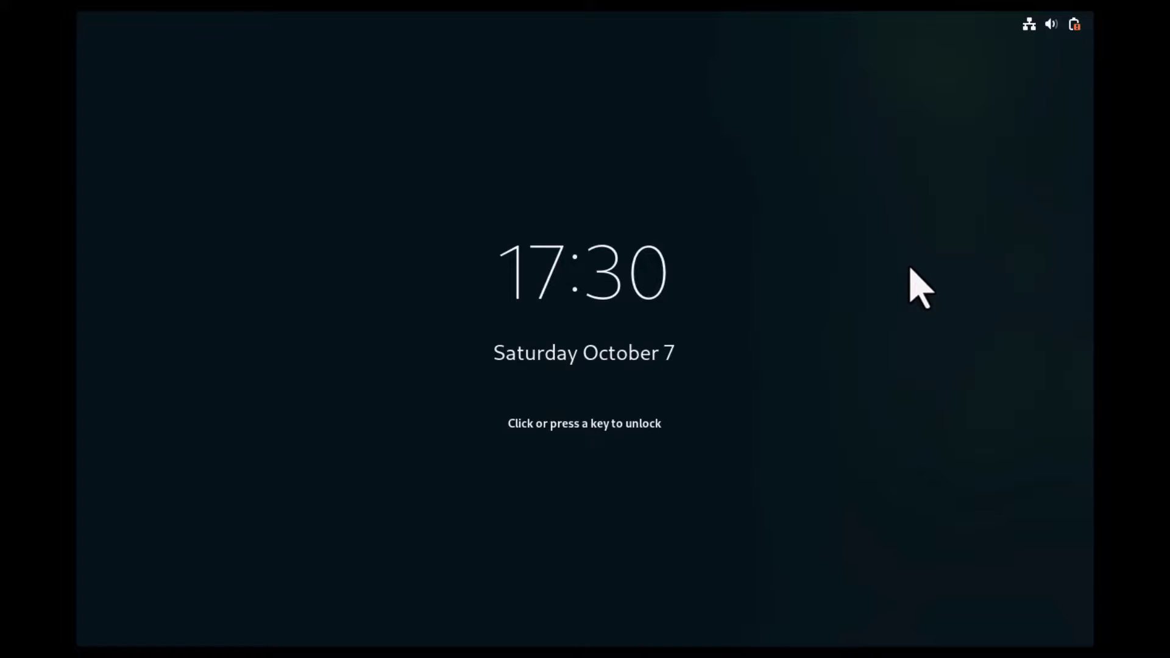
# Wake the lock screen and log in with the user's password, checking it via the eye icon.
pyautogui.click(674, 289)
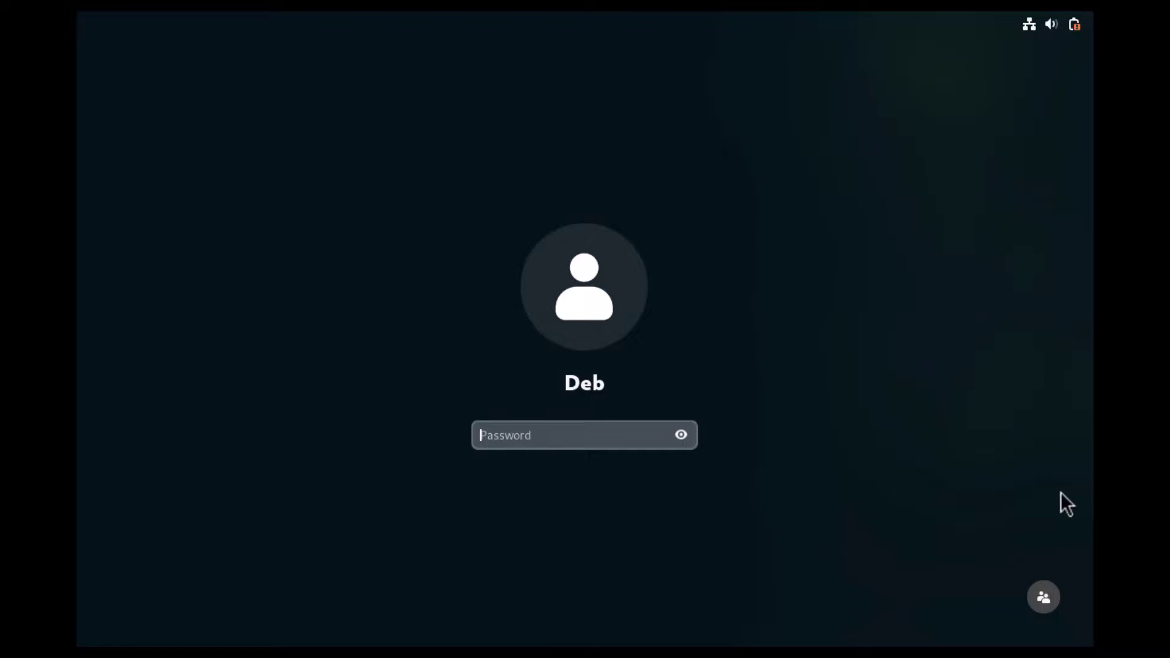
pyautogui.write('***')
pyautogui.click(681, 436)
pyautogui.click(681, 436)
pyautogui.press('Return')
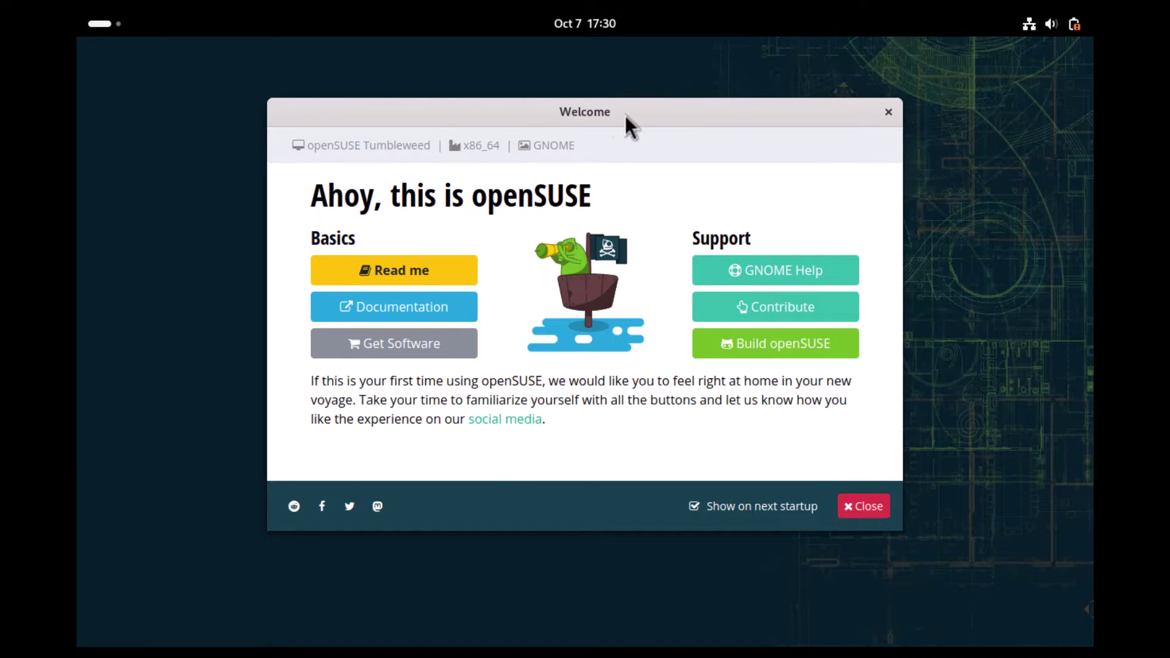
# Close the openSUSE Welcome window and show the installed-apps grid from the Activities overview.
pyautogui.hotkey('alt', 'F4')
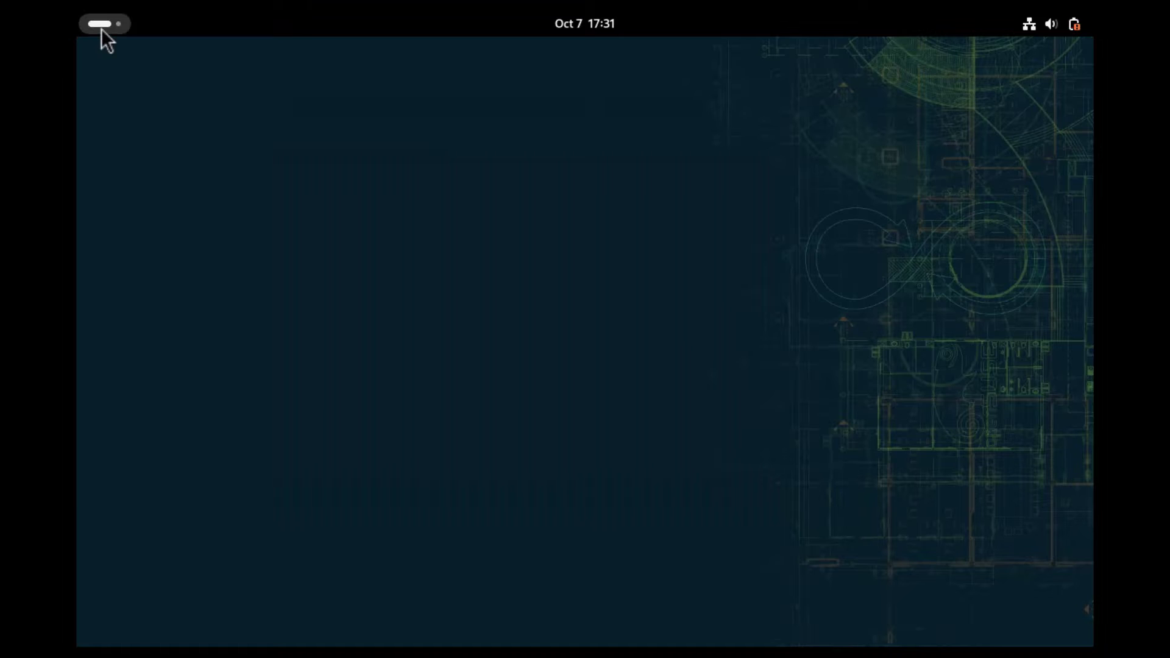
pyautogui.scroll(1, 101, 28)
pyautogui.click(105, 28)
pyautogui.scroll(-1, 474, 273)
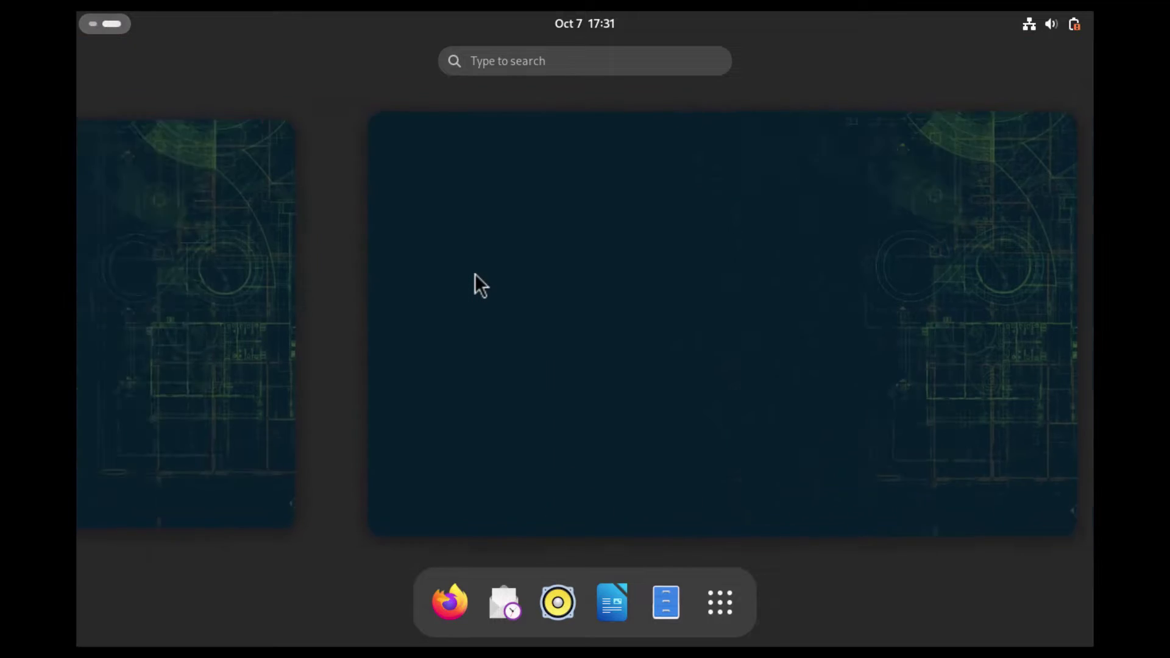
pyautogui.scroll(1, 474, 273)
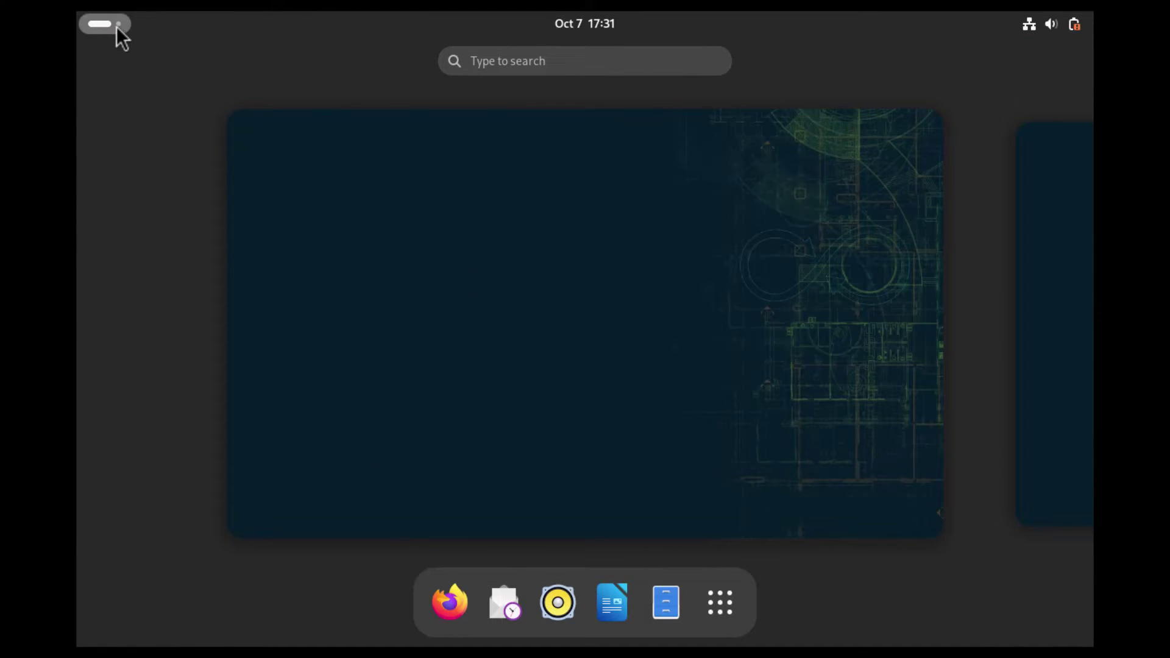
pyautogui.scroll(-1, 116, 27)
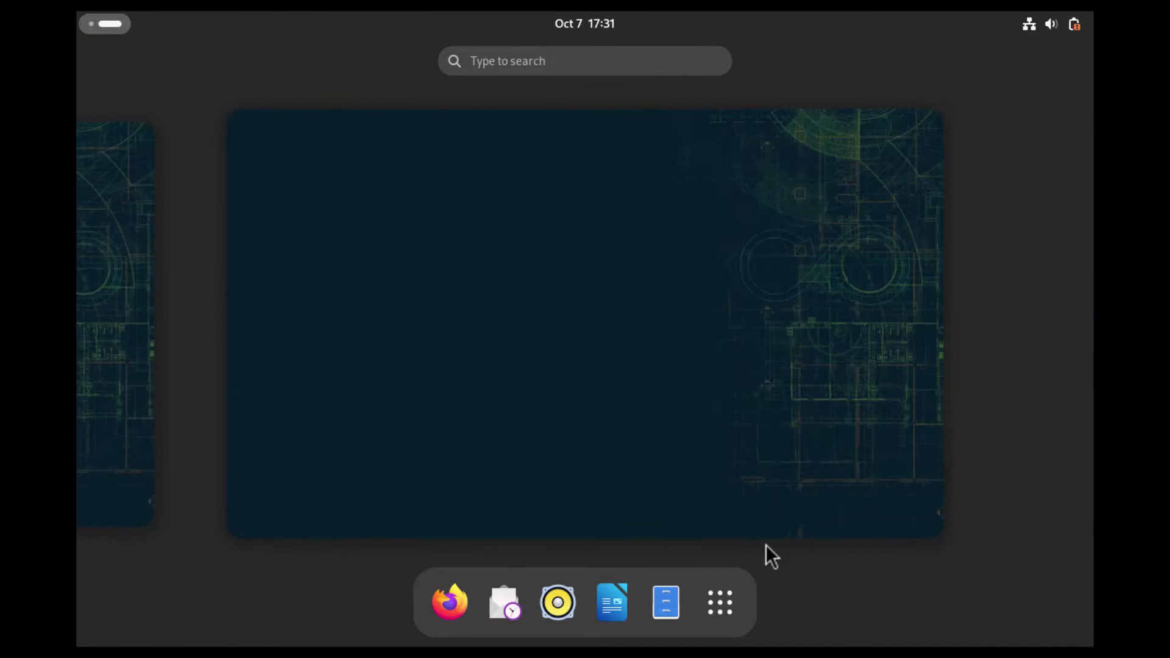
pyautogui.click(728, 605)
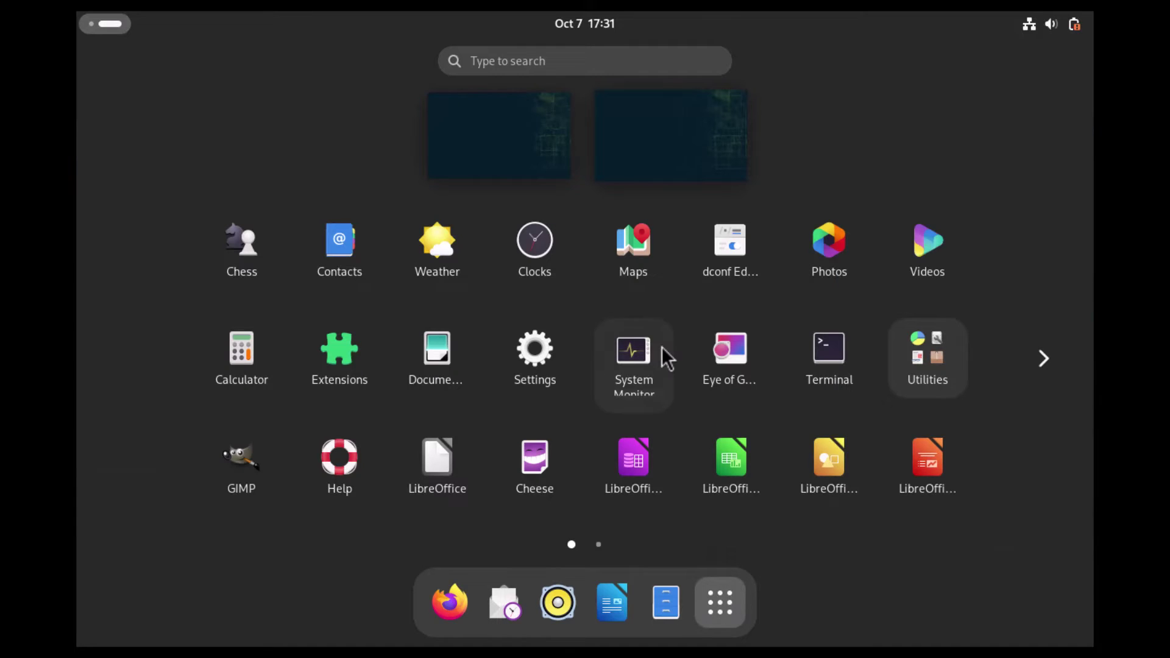